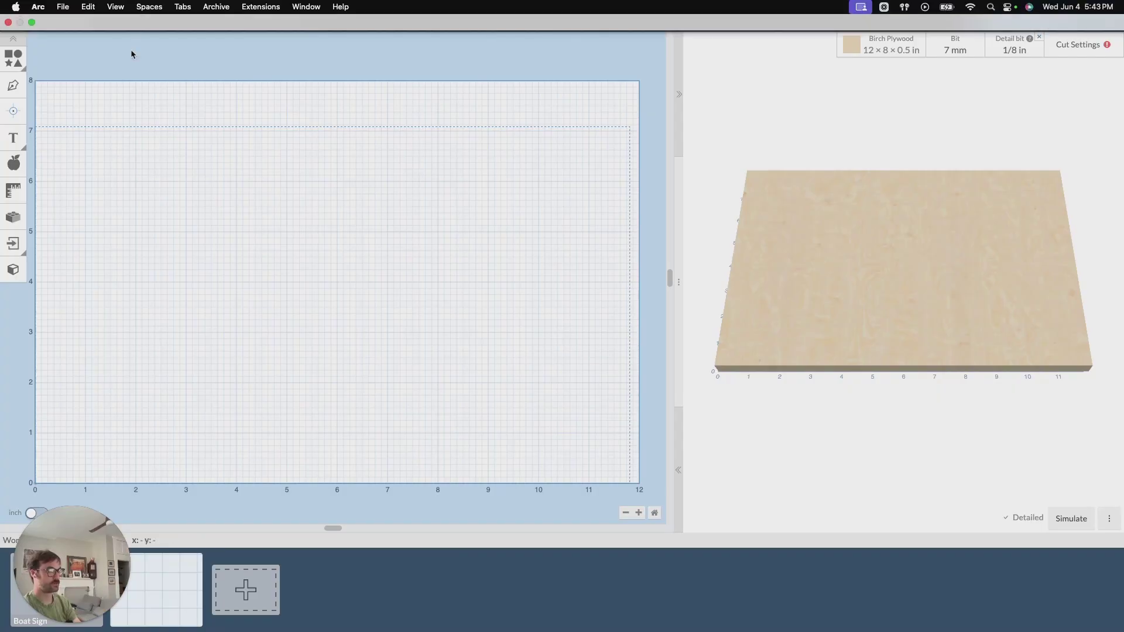
Step: Import Boat Sign.stl from Downloads as a 10.8 × 6.263 × 1.374 in relief on the plywood
click(133, 16)
click(176, 182)
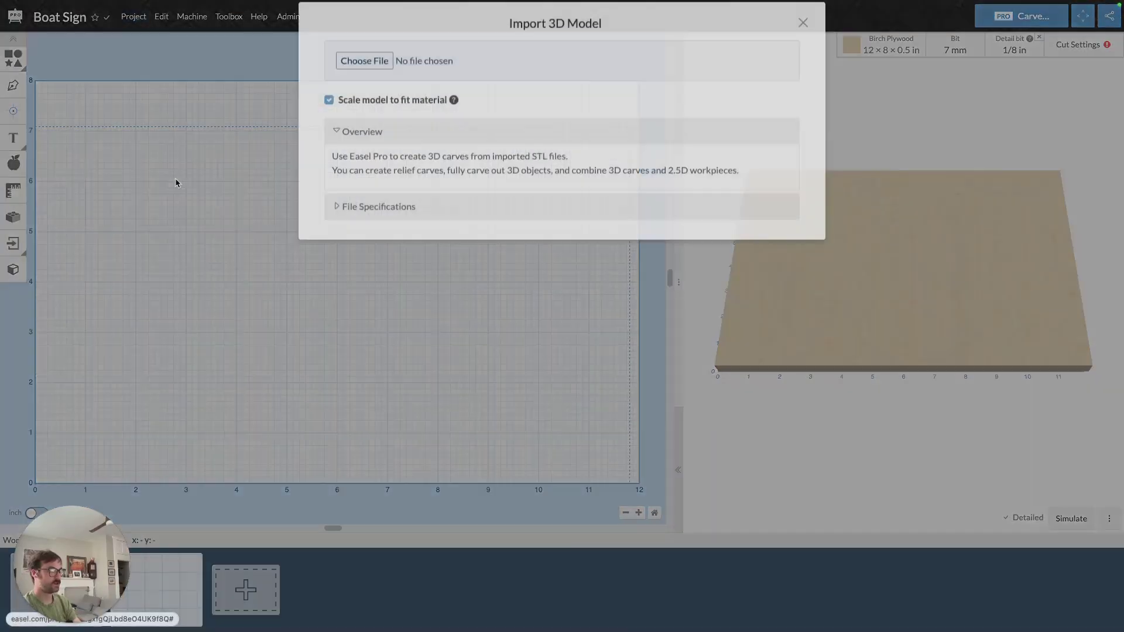
click(364, 71)
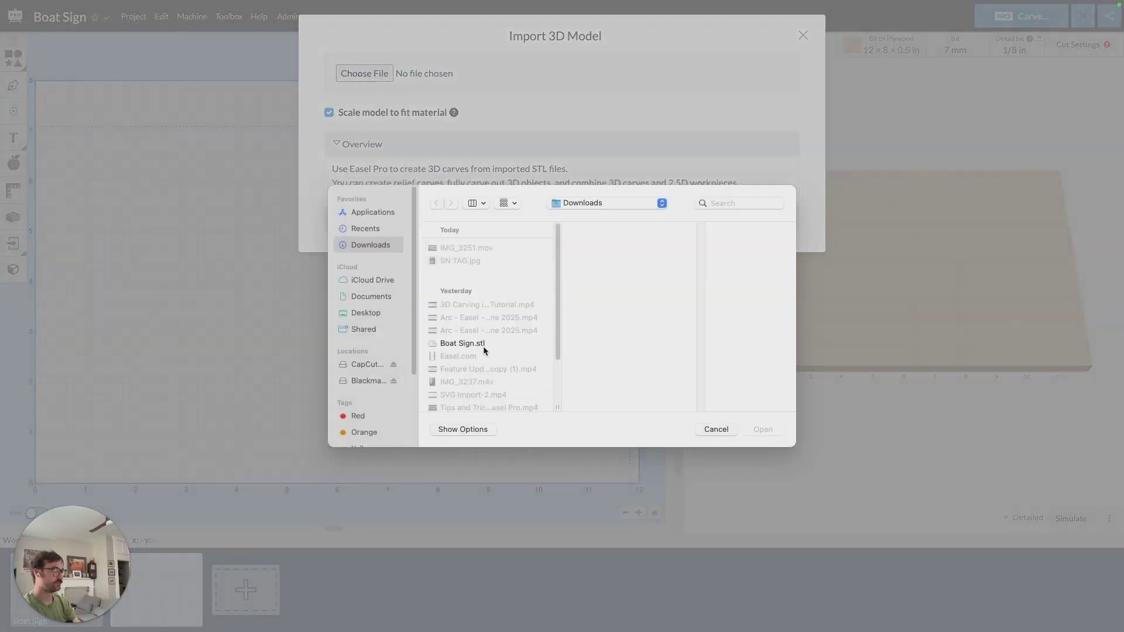
click(472, 344)
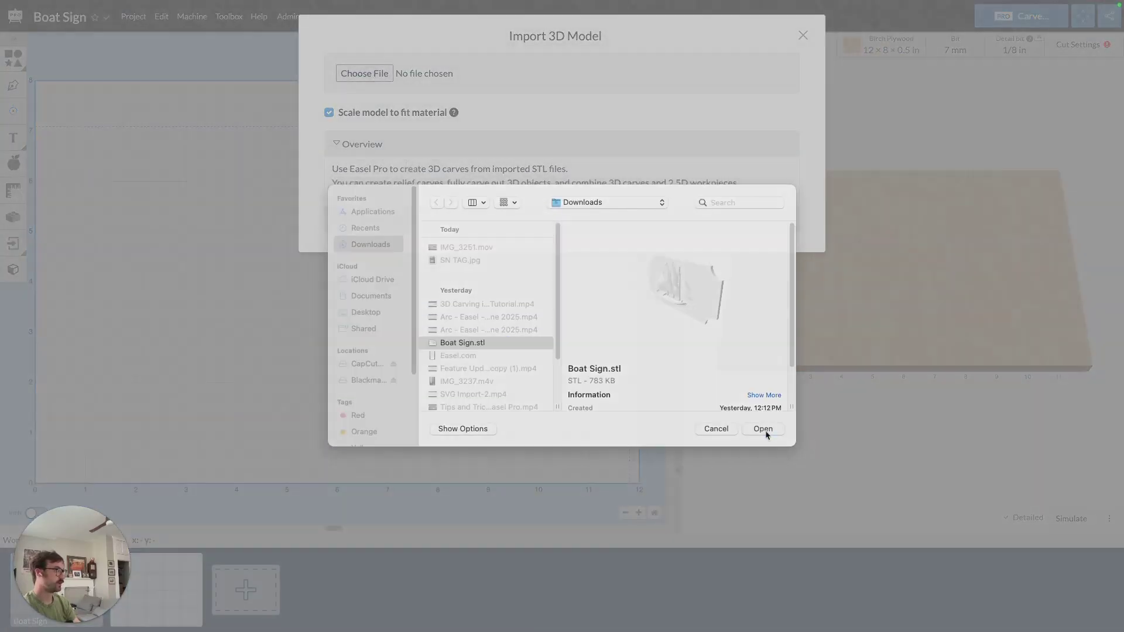
click(763, 430)
drag(687, 347, 736, 469)
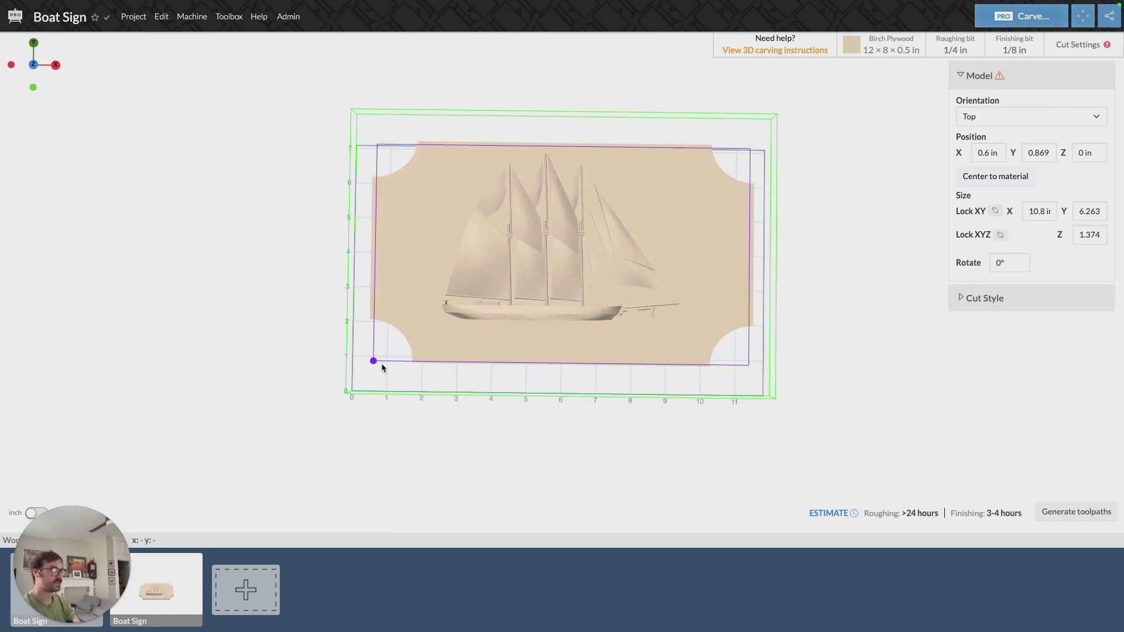
drag(670, 328, 614, 319)
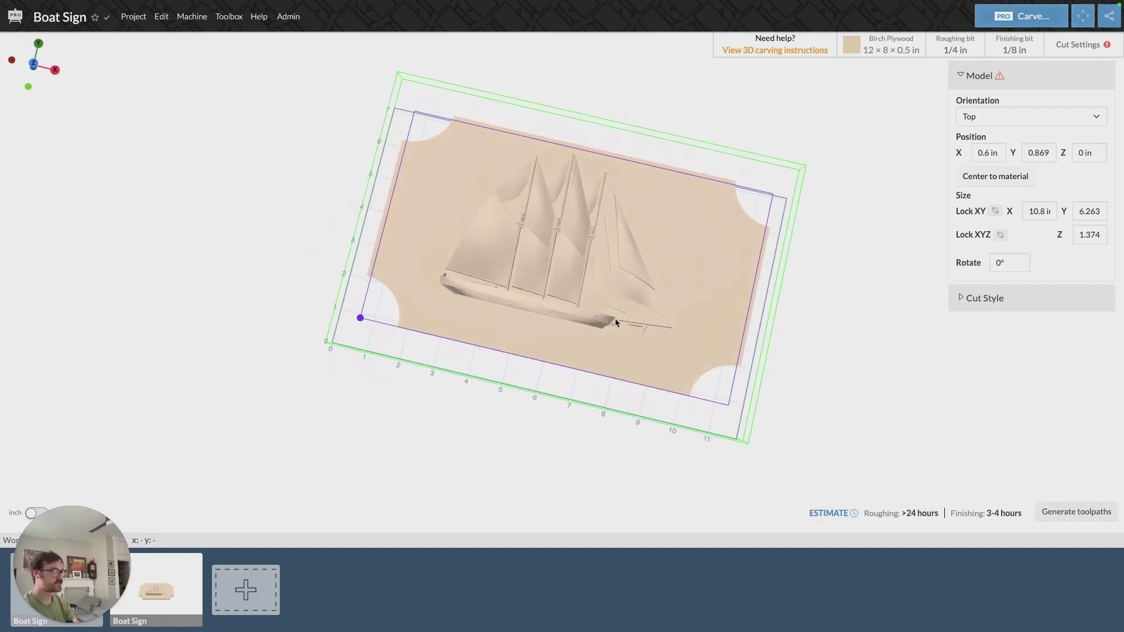
drag(574, 432, 595, 241)
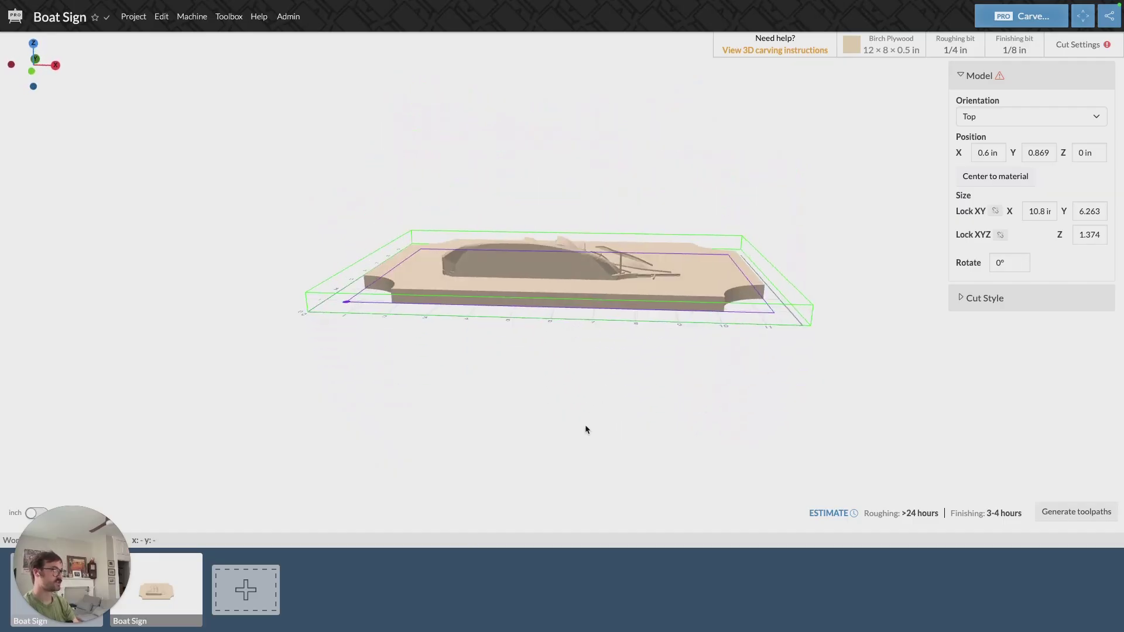
drag(586, 430, 635, 314)
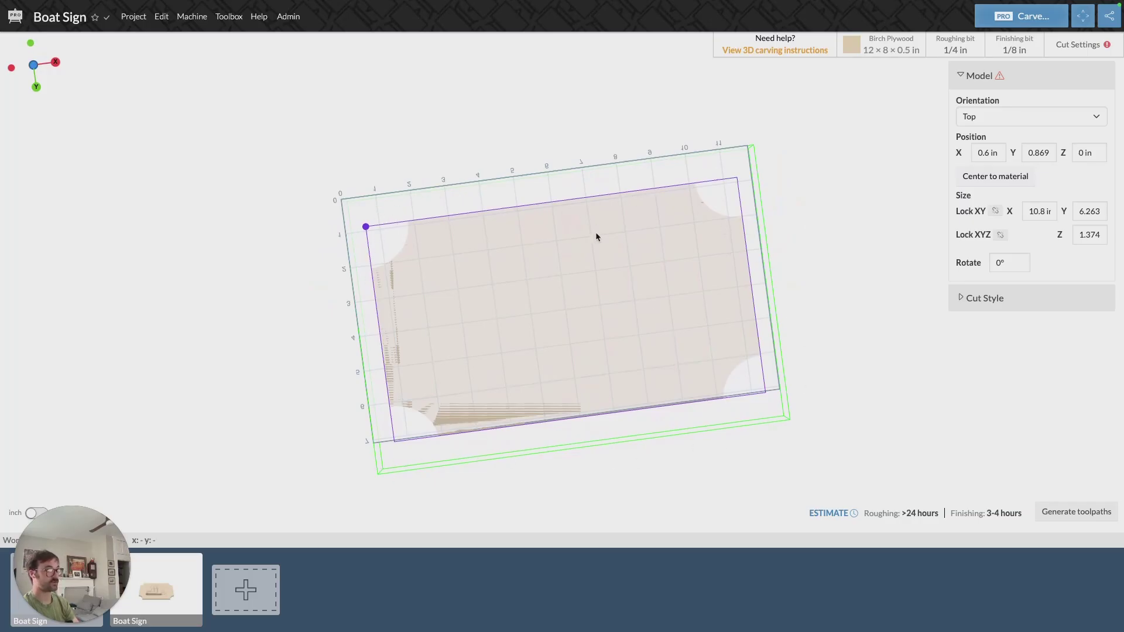
drag(602, 233, 642, 326)
drag(673, 387, 662, 281)
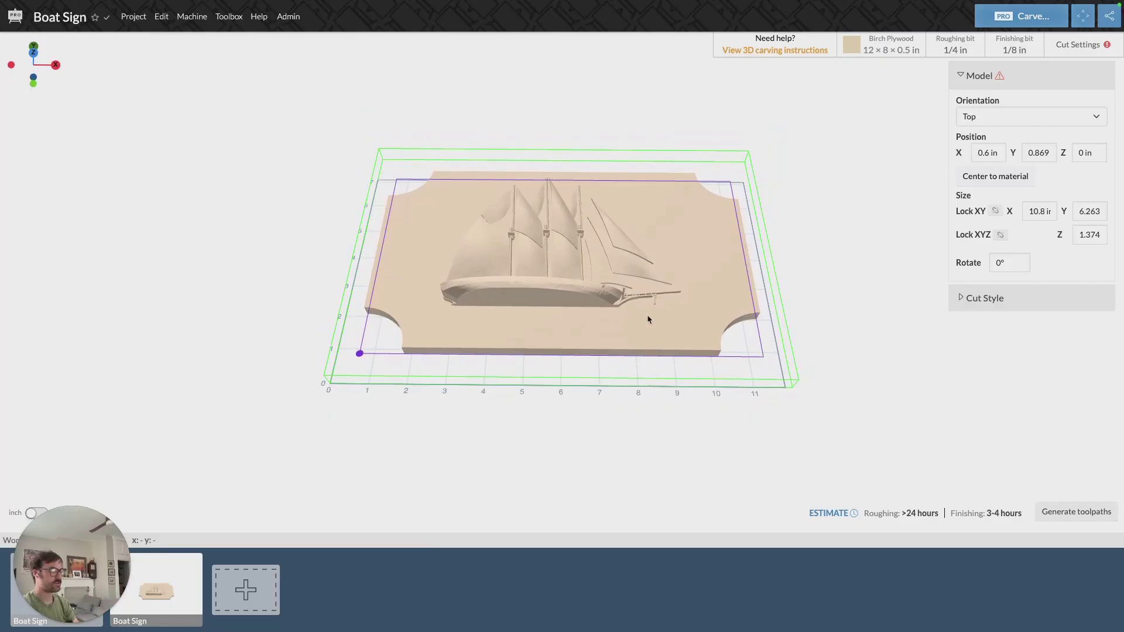
drag(605, 437, 625, 381)
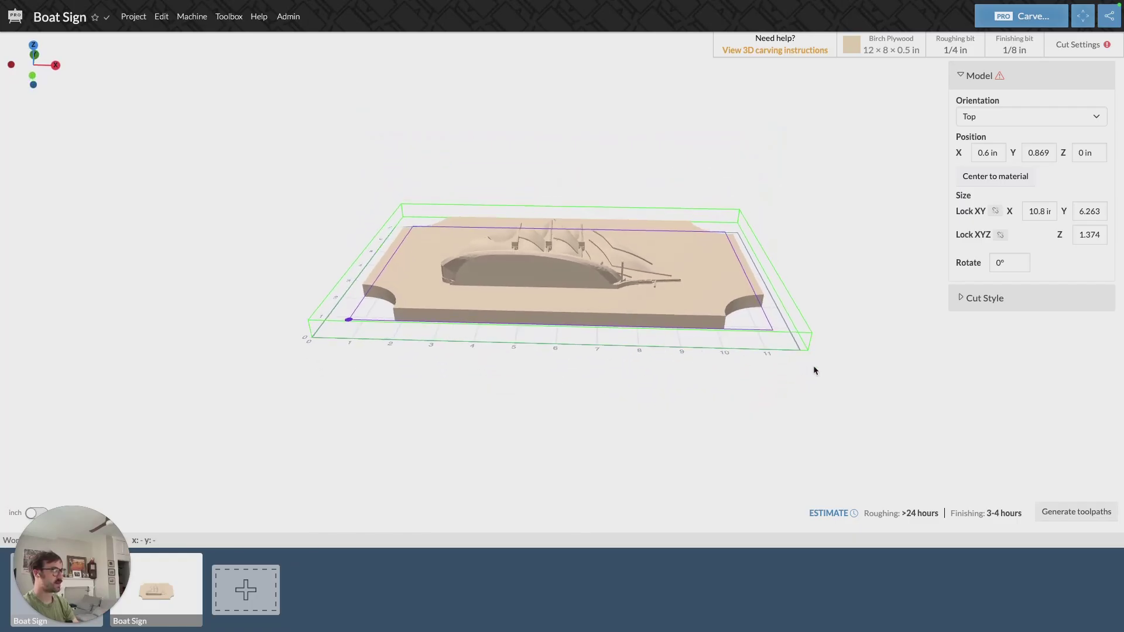
drag(672, 221, 848, 477)
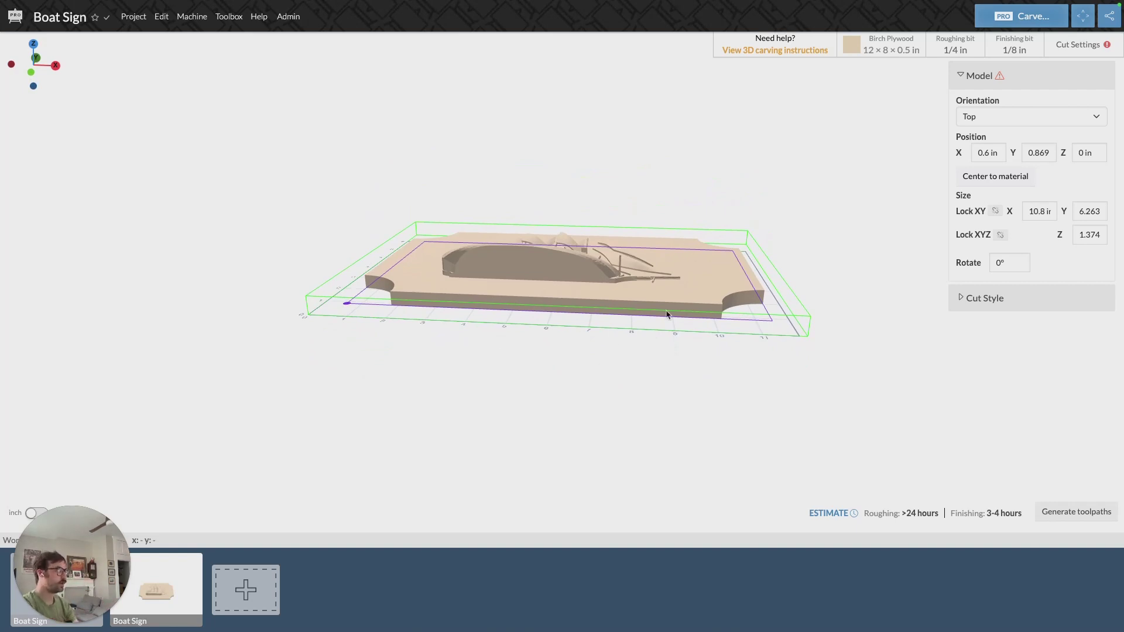
drag(668, 312, 620, 349)
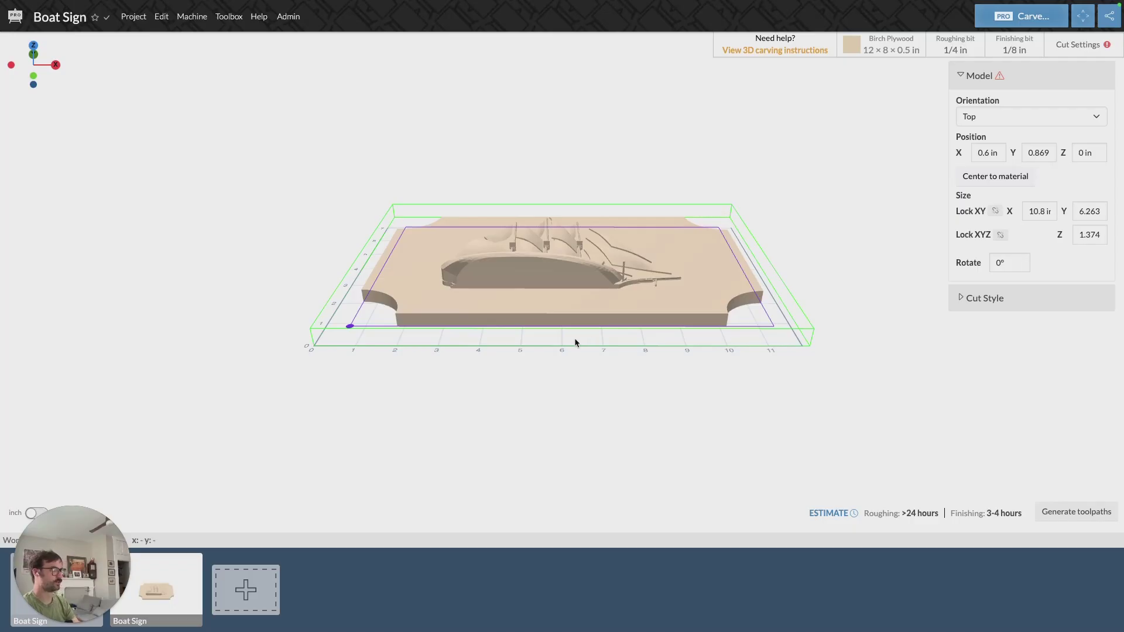
drag(580, 344, 585, 430)
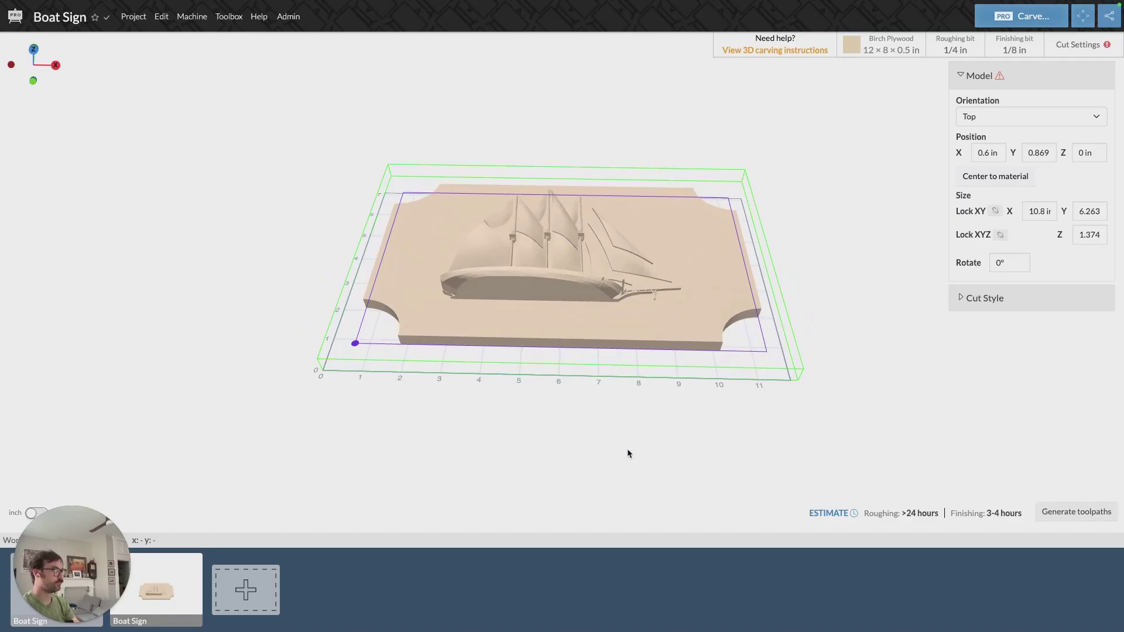
Step: Orbit down to a low, flat side view of the relief on the board
drag(635, 448, 645, 294)
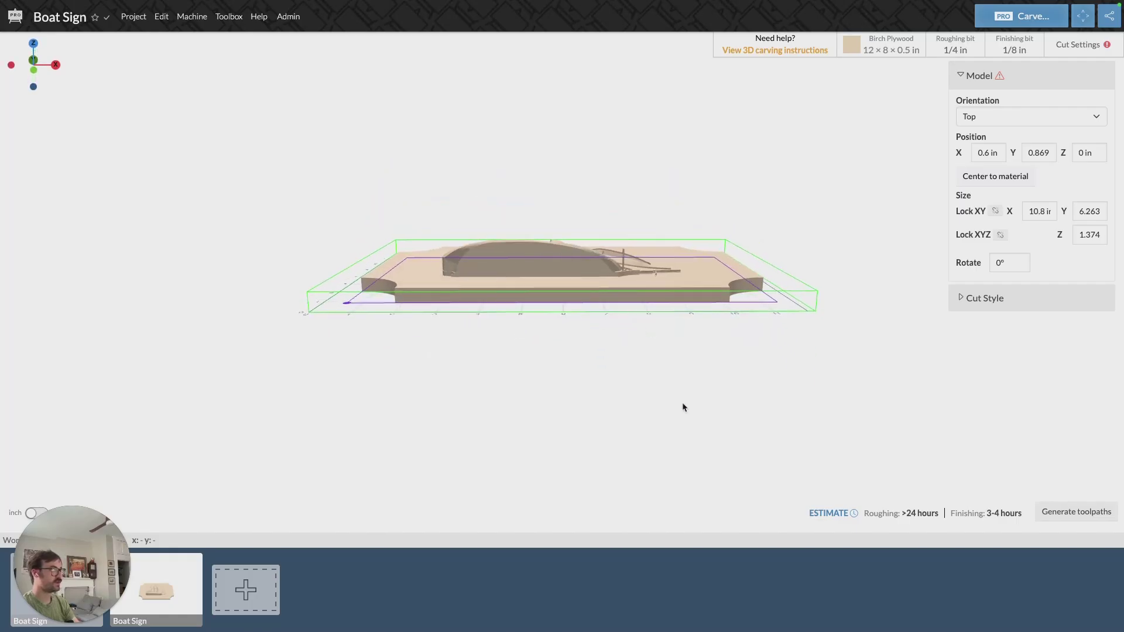
drag(683, 407, 682, 349)
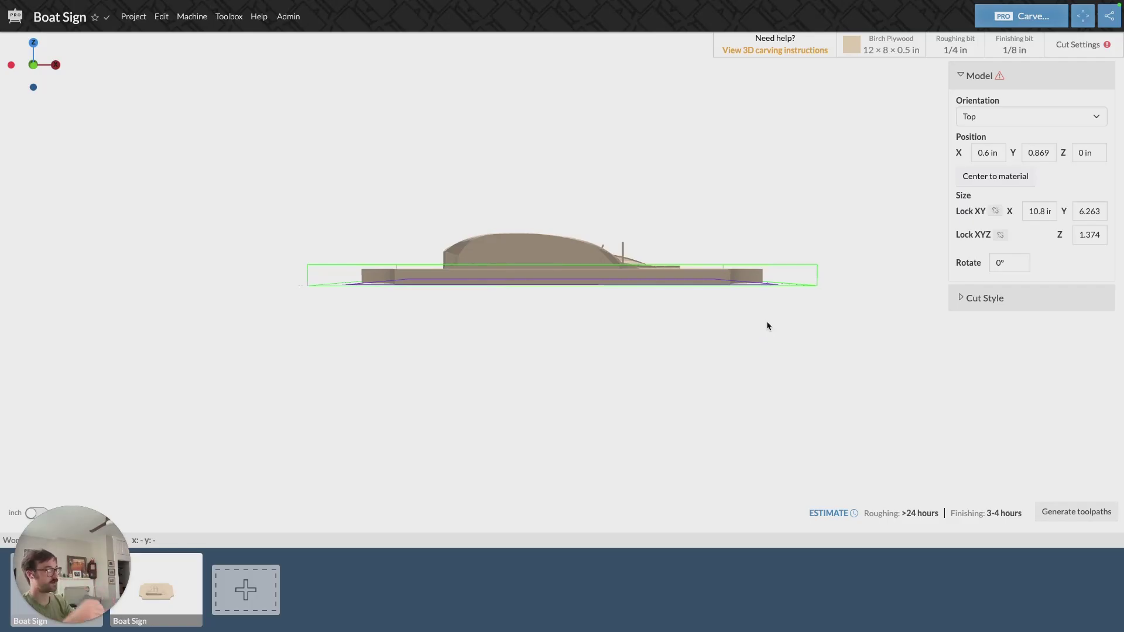
Step: Generate the schooner toolpaths, continuing past the slow-roughing warning
click(1104, 512)
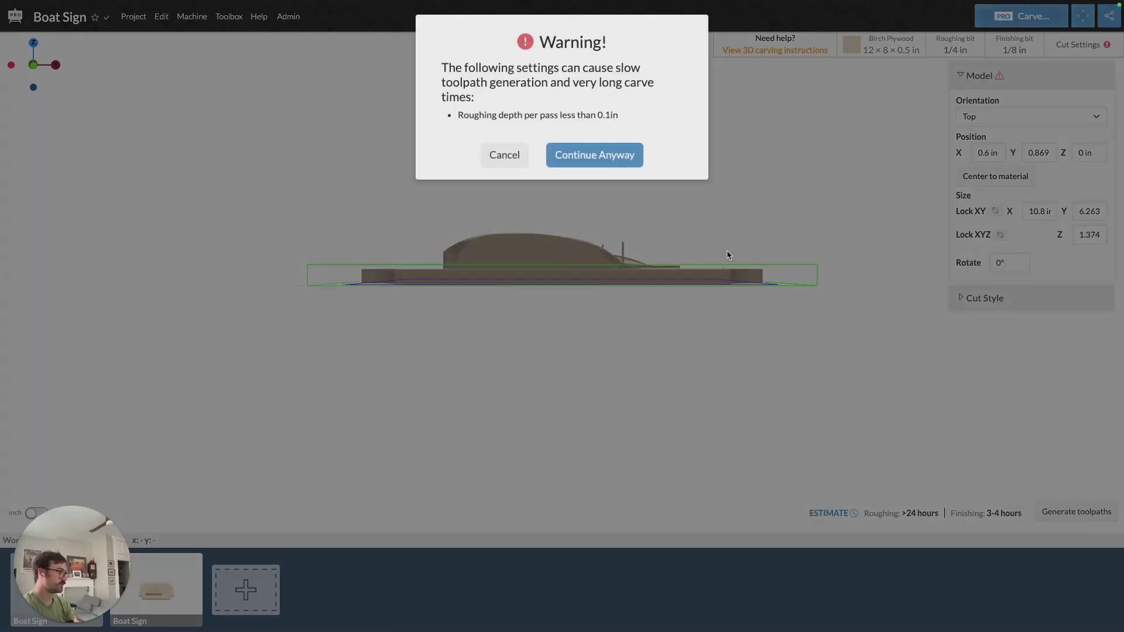
click(626, 159)
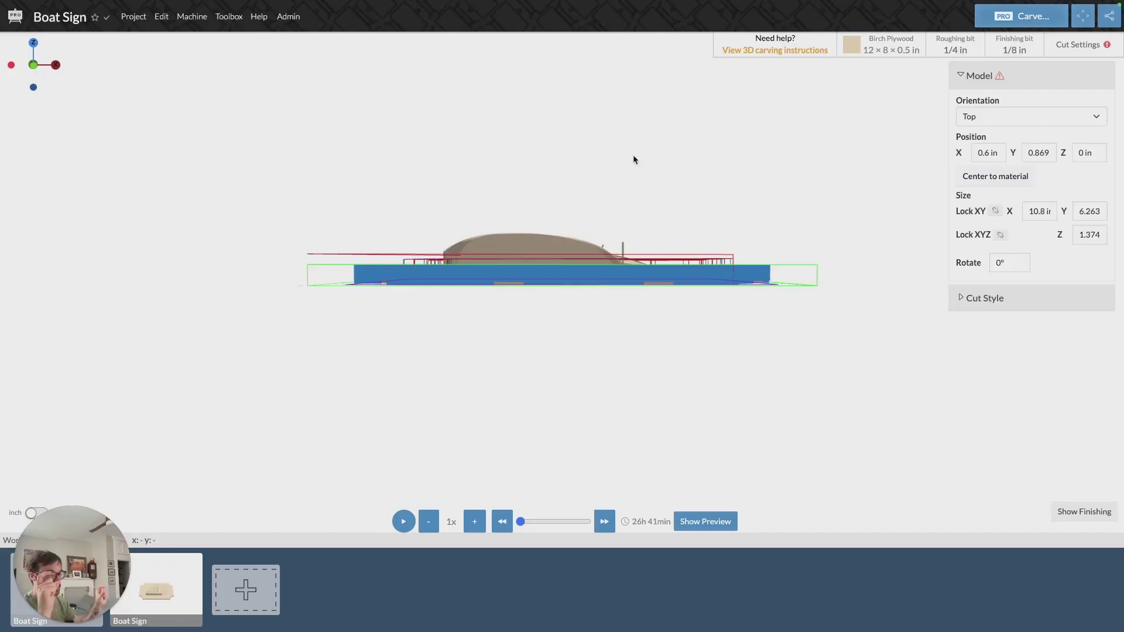
drag(624, 218, 1114, 543)
Step: Preview the finishing toolpath, estimated at 12 h 17 min versus 26 h 41 min roughing
click(1085, 523)
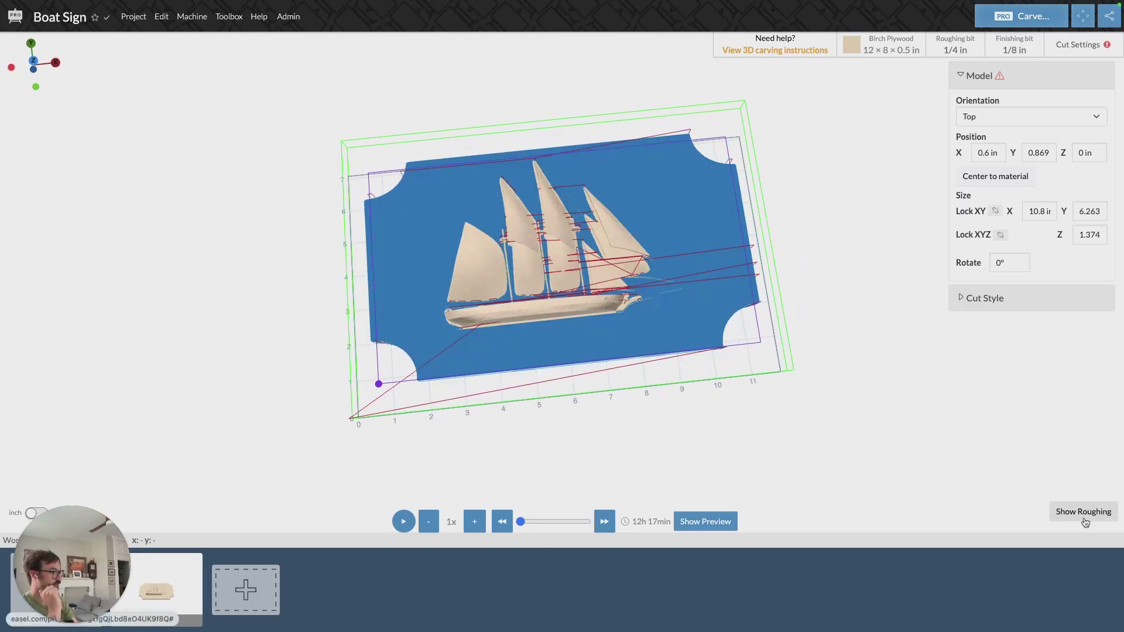
drag(810, 409, 606, 345)
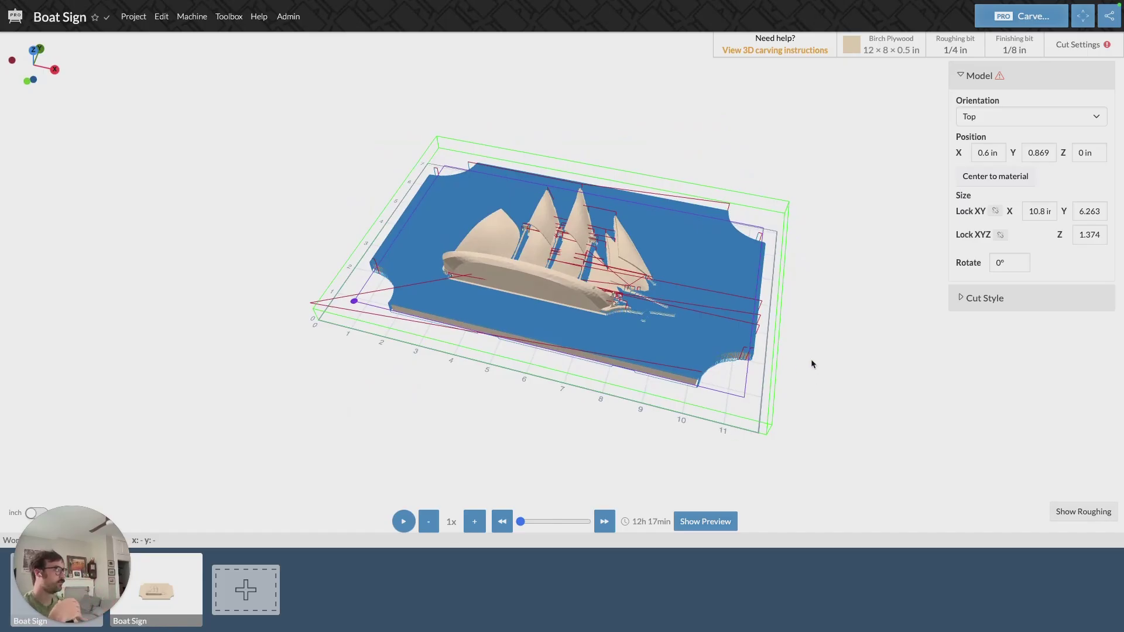
drag(880, 253, 865, 220)
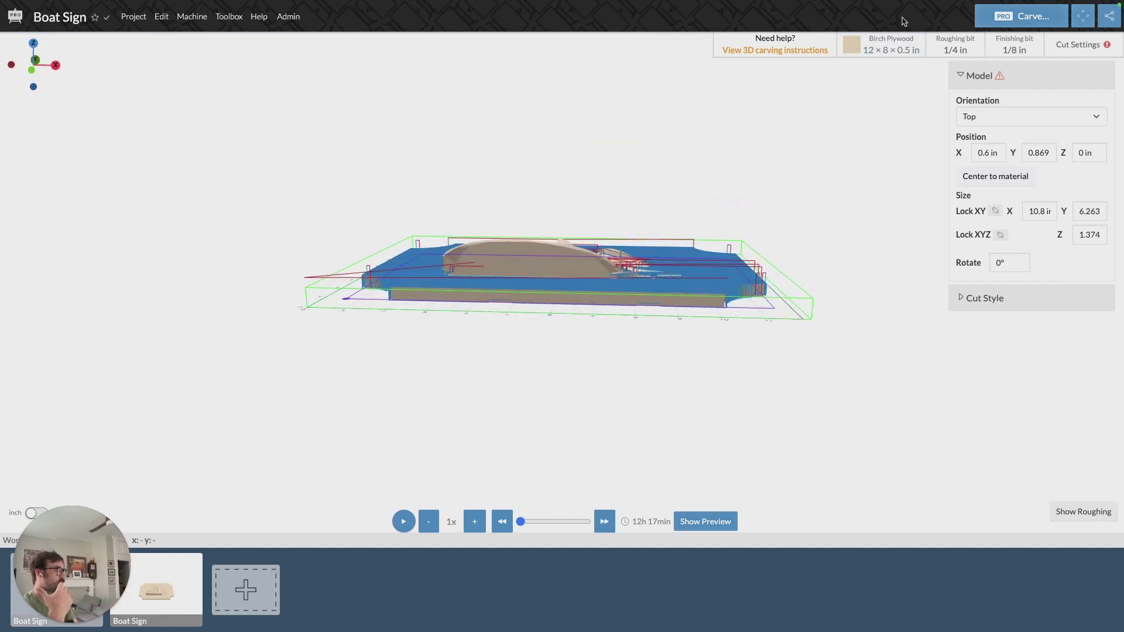
Step: Change the birch plywood thickness from 0.5 in to 1 in
click(901, 44)
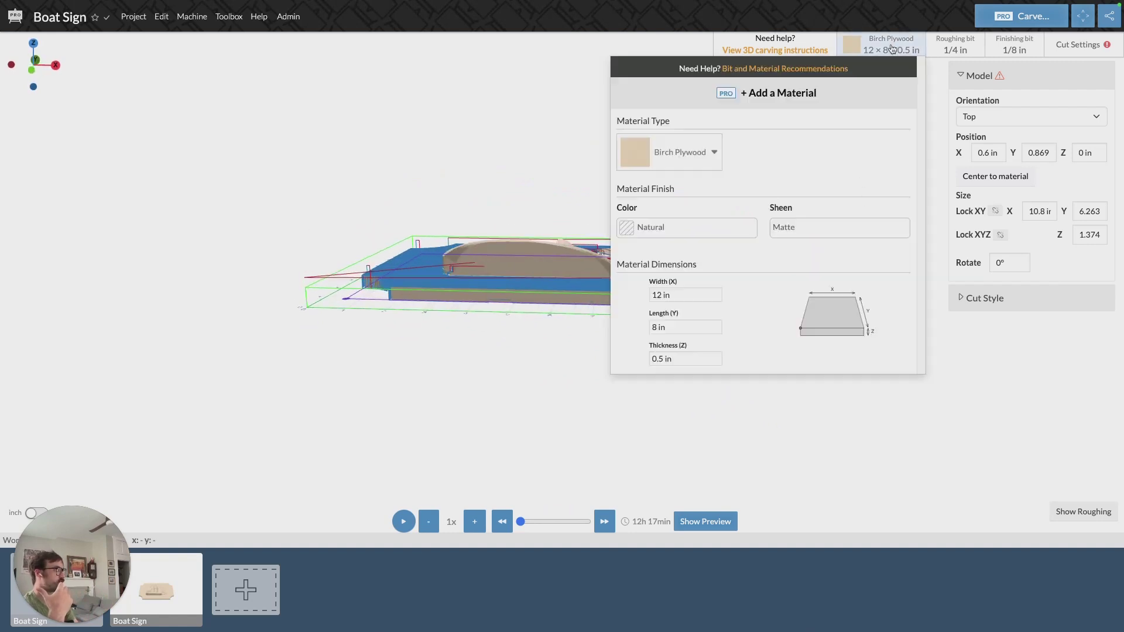
click(662, 359)
key(BackSpace)
key(BackSpace)
key(BackSpace)
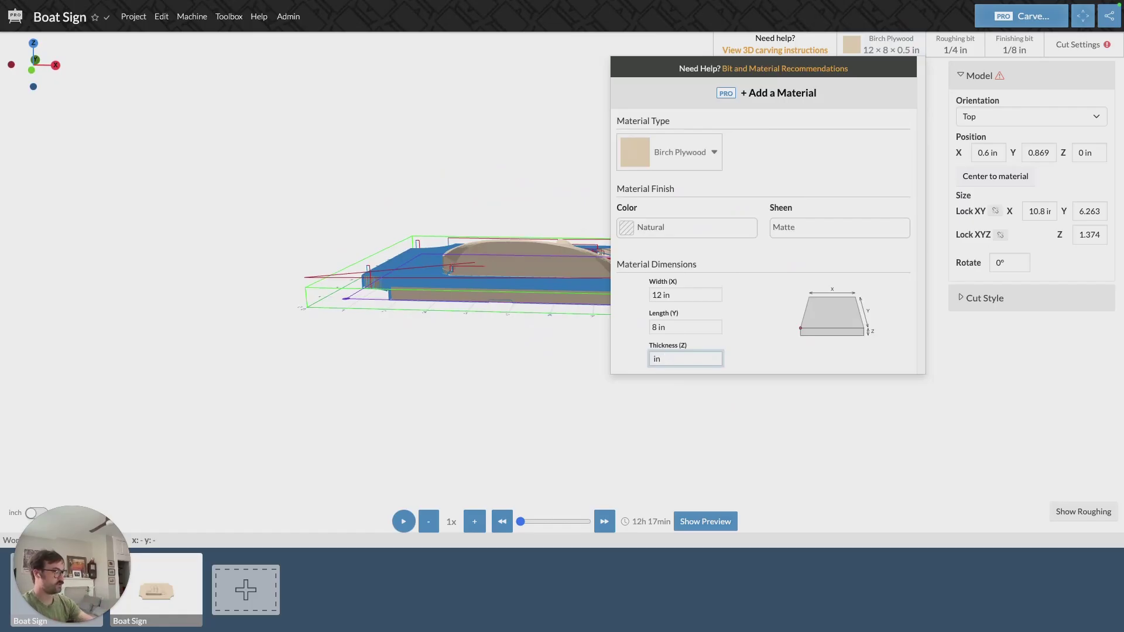
text(1)
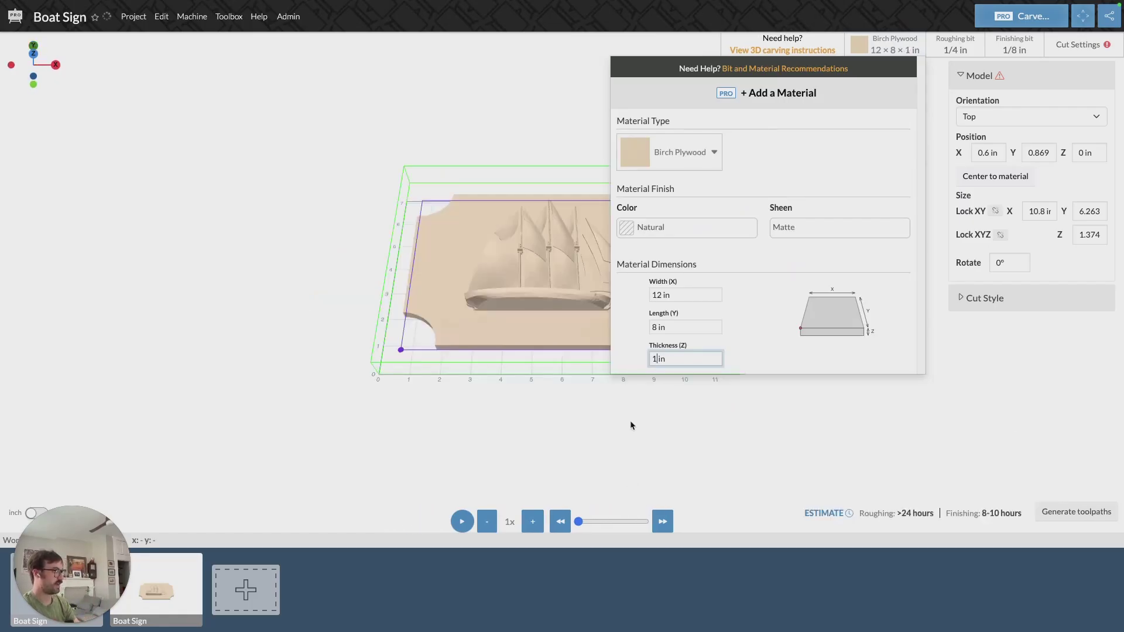
click(650, 442)
drag(650, 451, 786, 369)
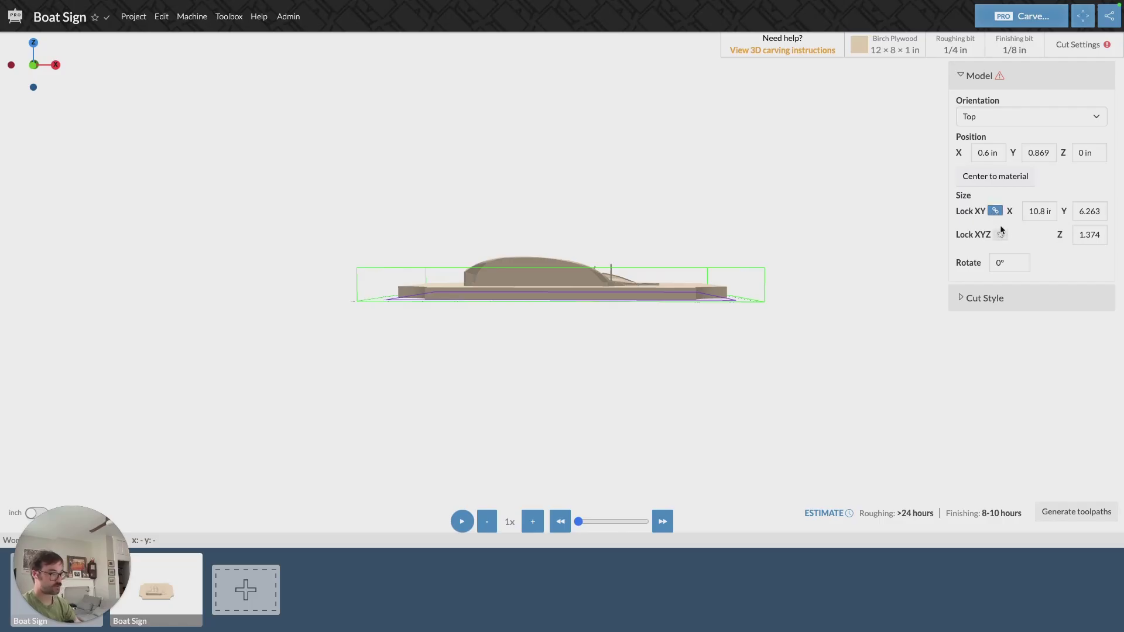
Step: Unlock XY proportions and change the model's Z height from 1.374 in to 0.75 in
click(996, 210)
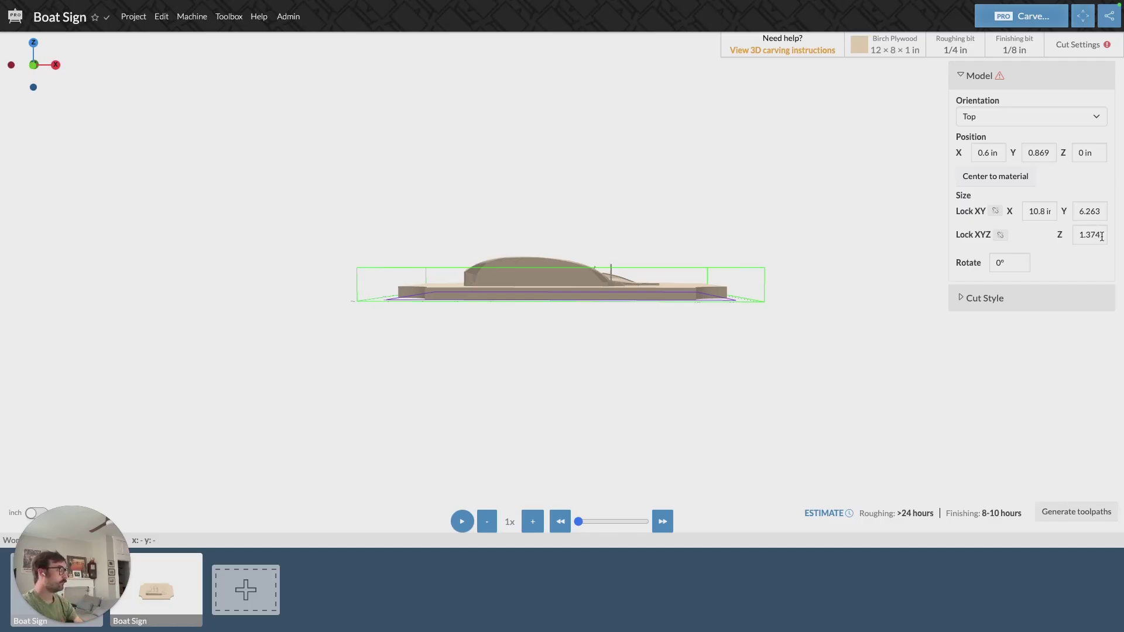
drag(1101, 235, 1077, 239)
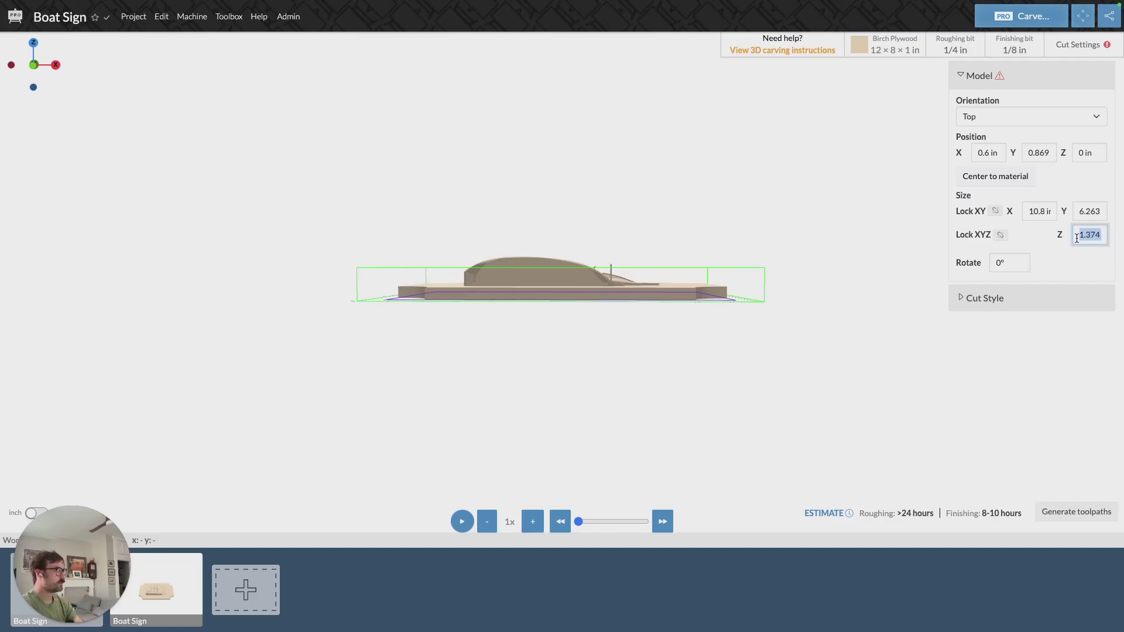
key(BackSpace)
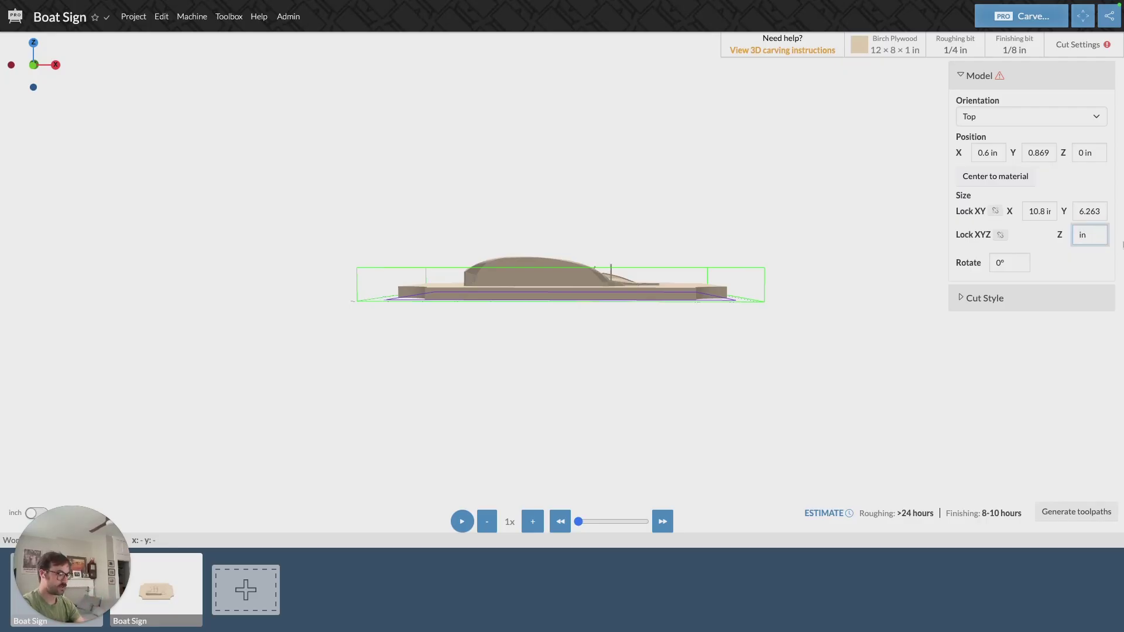
text(0.75)
key(Return)
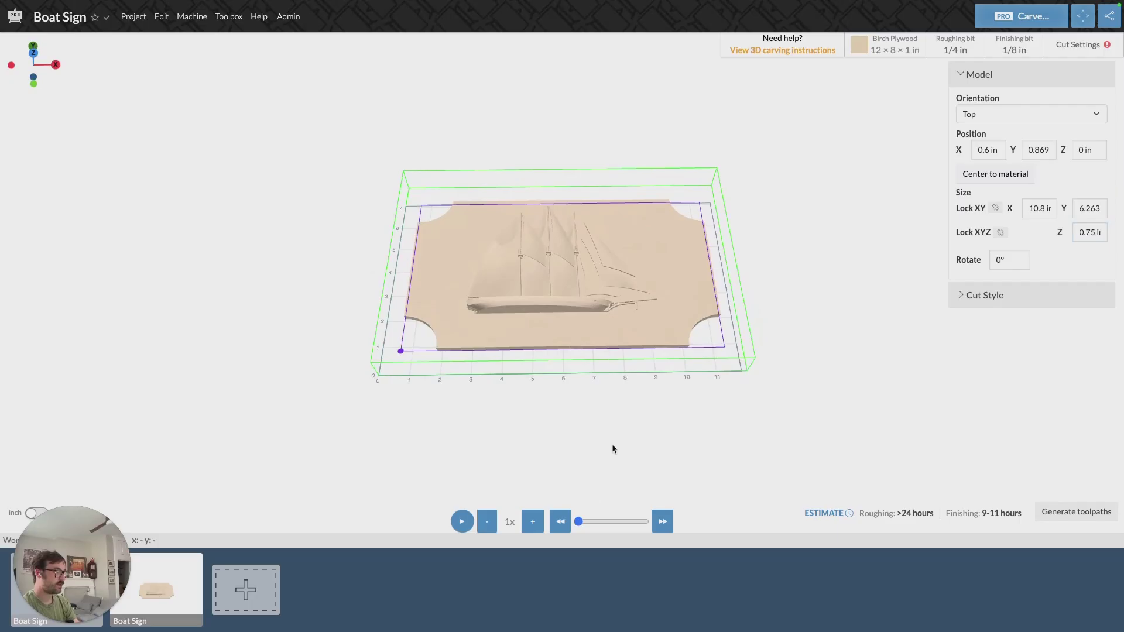
drag(551, 323, 552, 70)
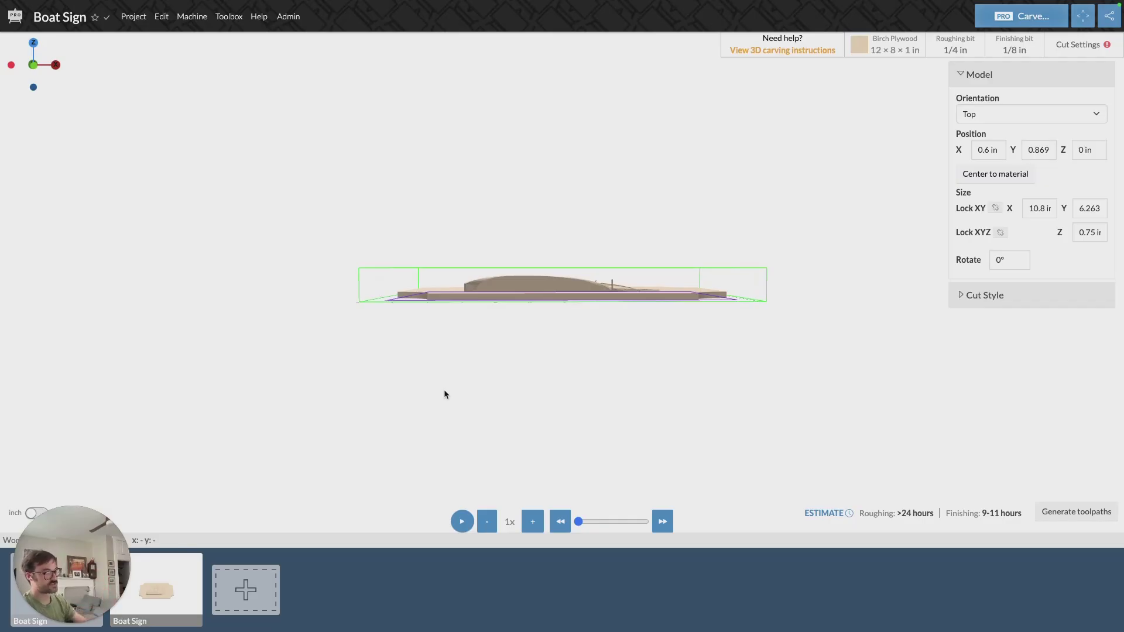
drag(487, 336, 914, 422)
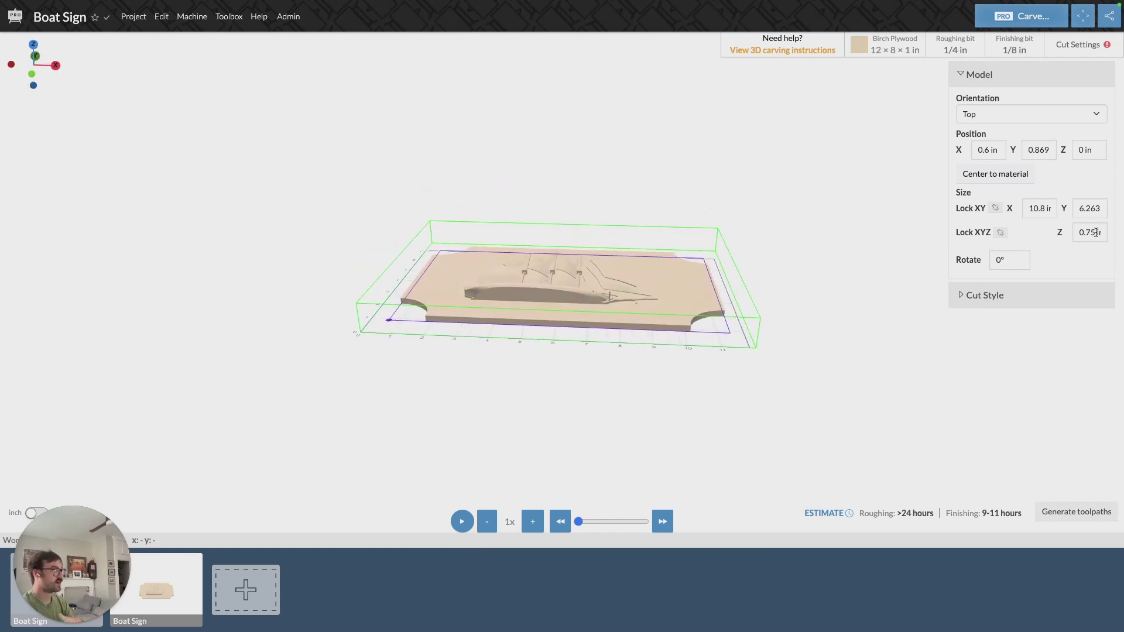
click(1001, 264)
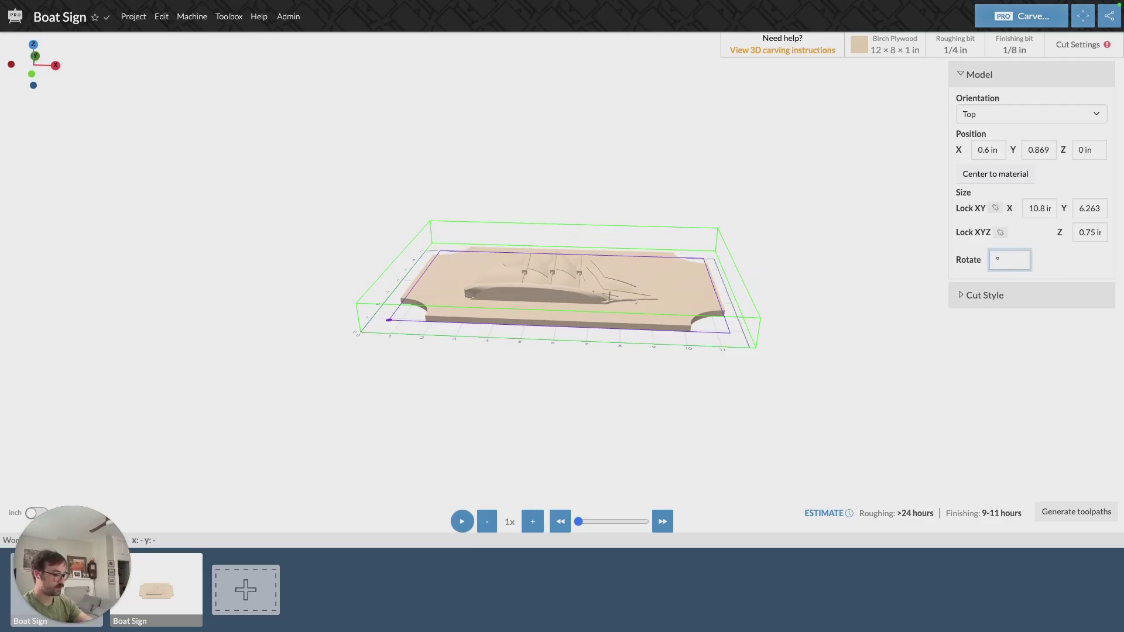
text(90)
key(BackSpace)
key(BackSpace)
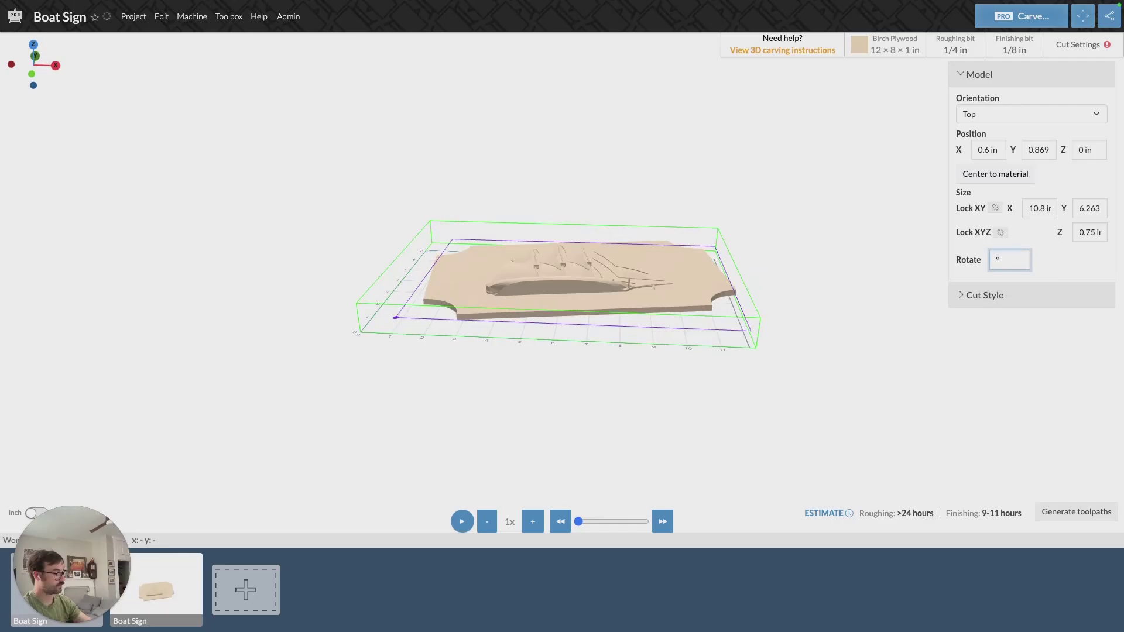
text(0)
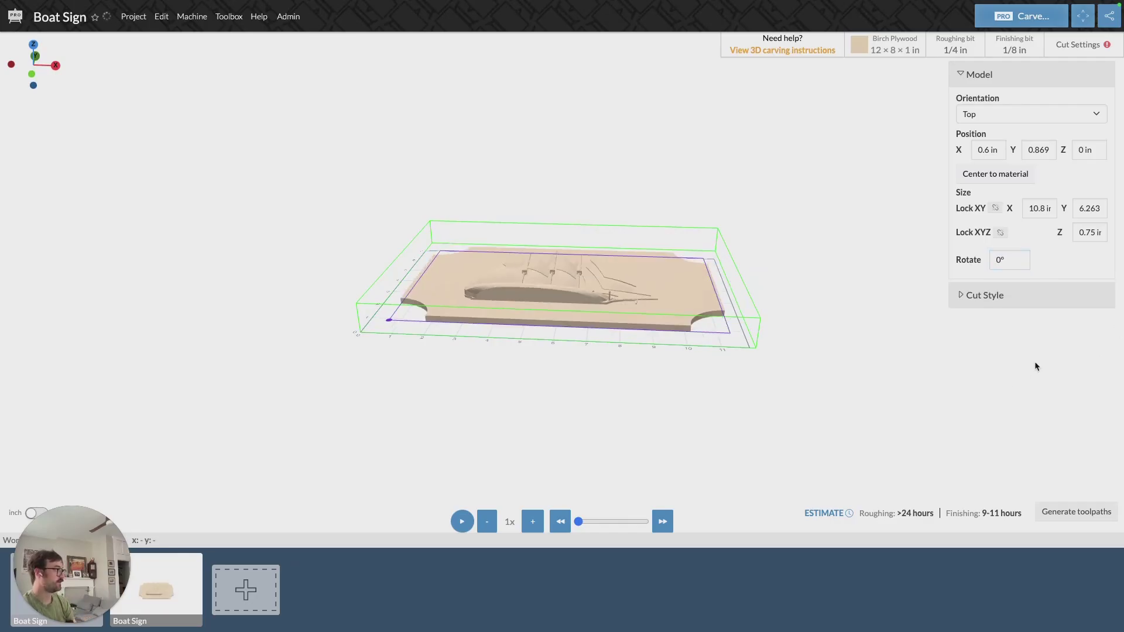
click(1026, 115)
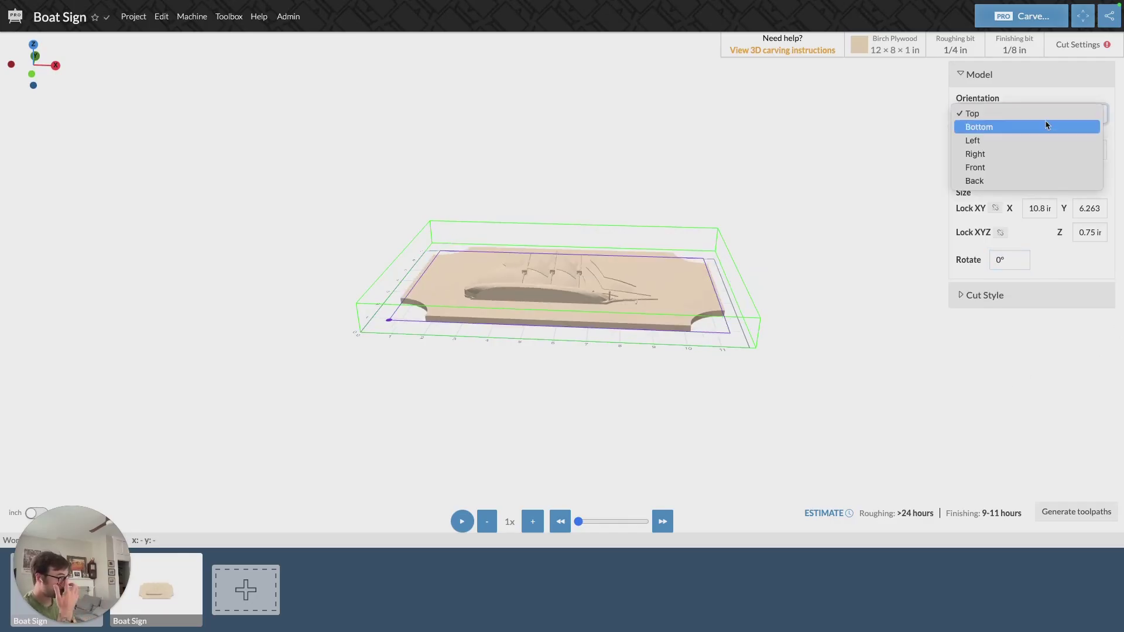
click(1025, 126)
click(1014, 111)
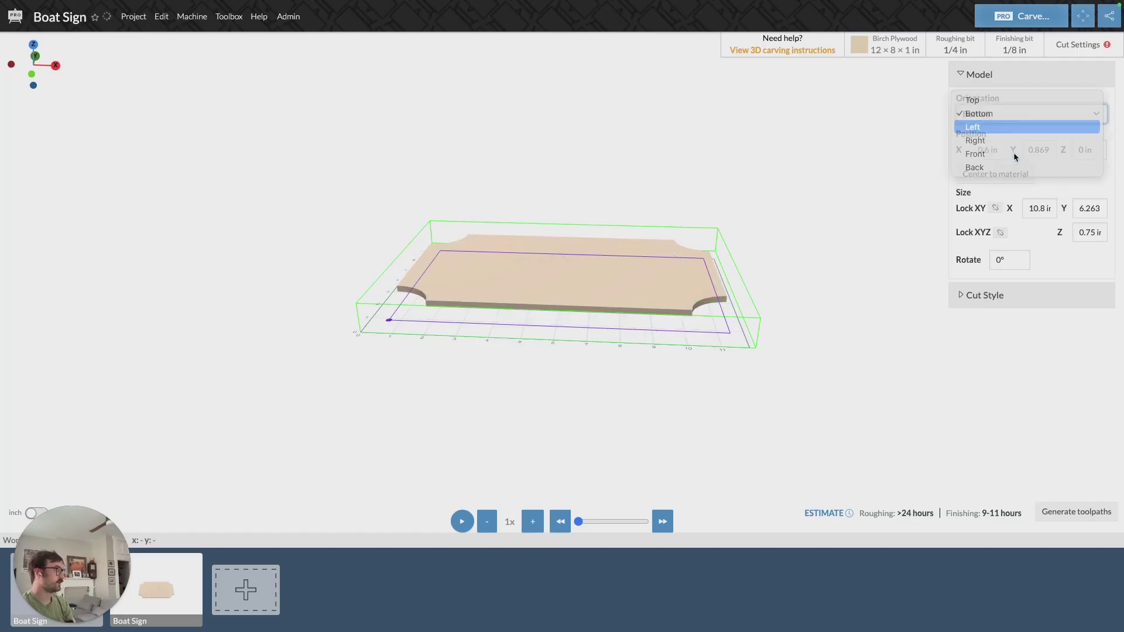
click(1004, 126)
click(1002, 116)
key(Escape)
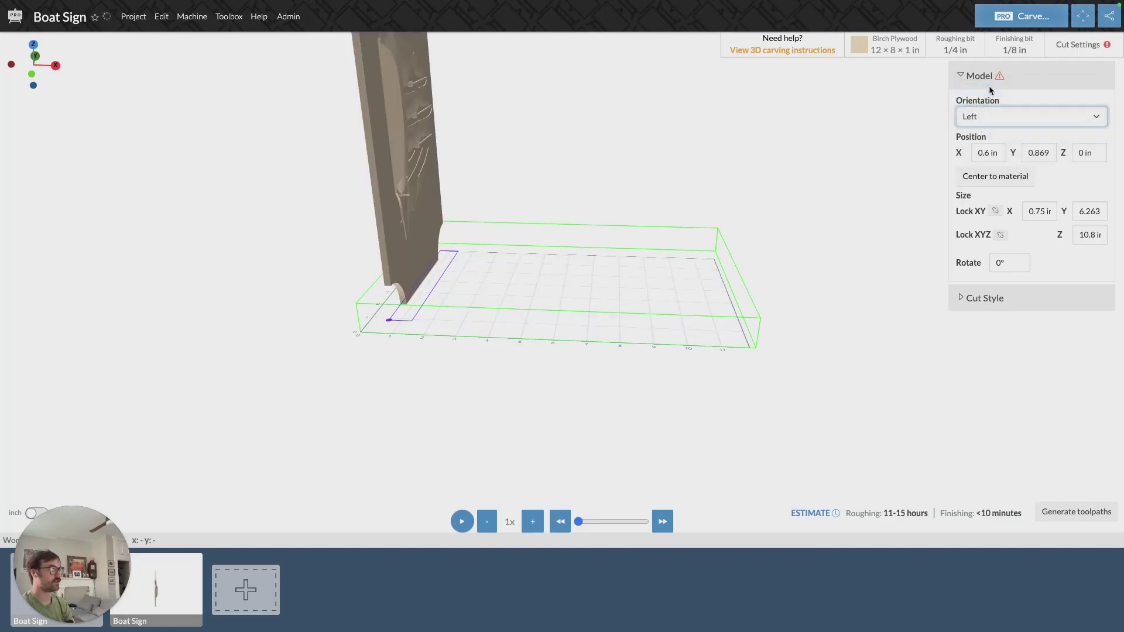
key(Up)
key(Up)
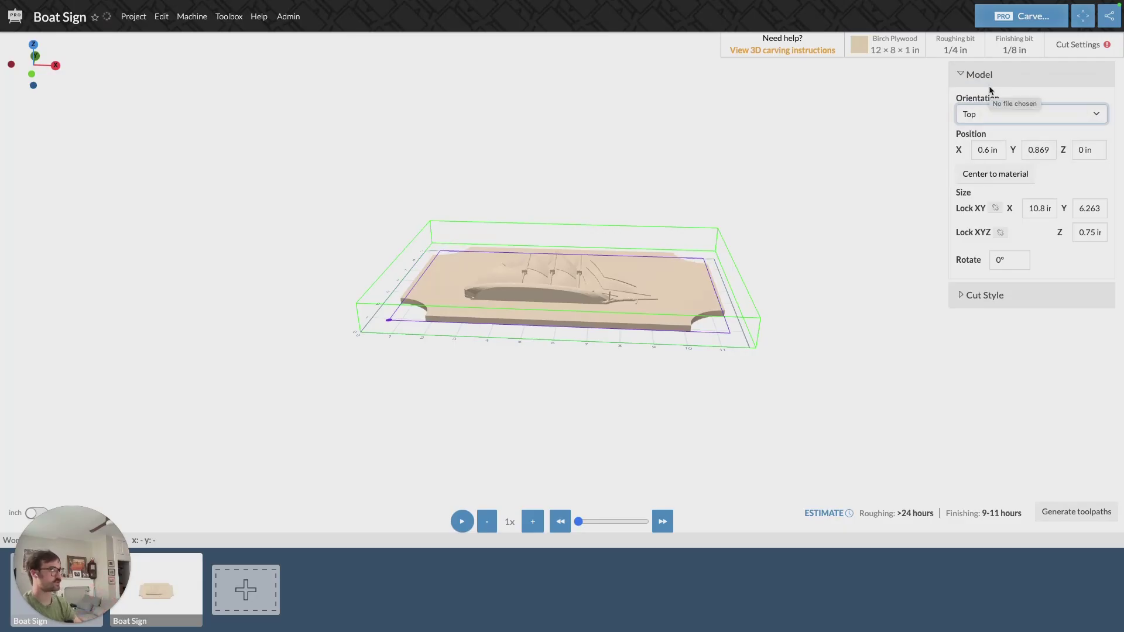
drag(679, 276, 693, 303)
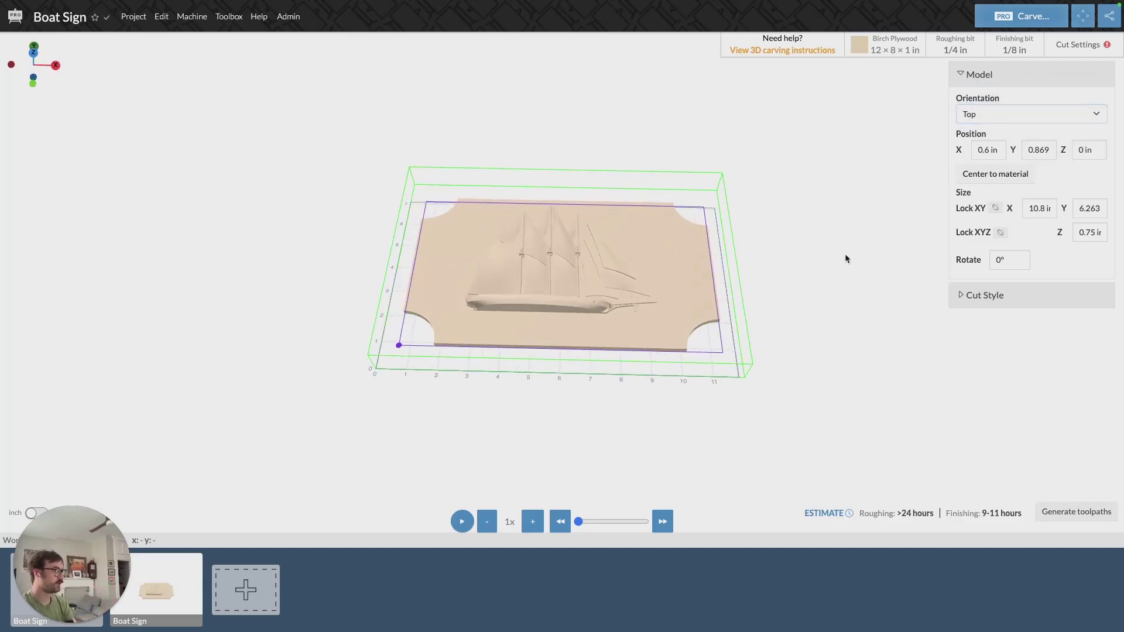
drag(846, 258, 792, 304)
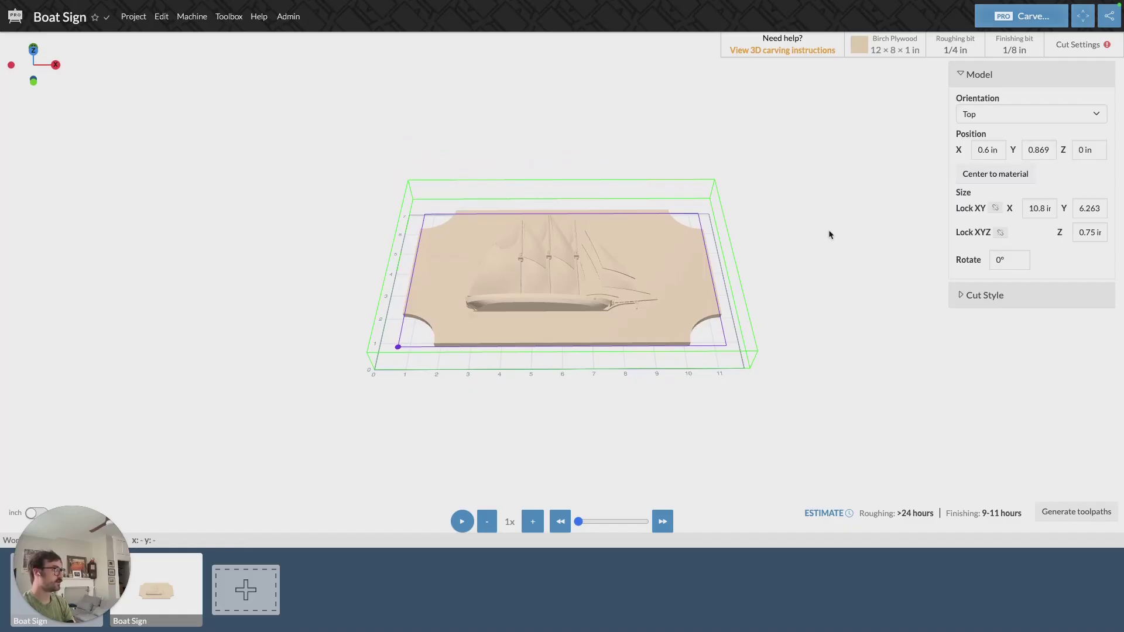
drag(770, 329, 765, 100)
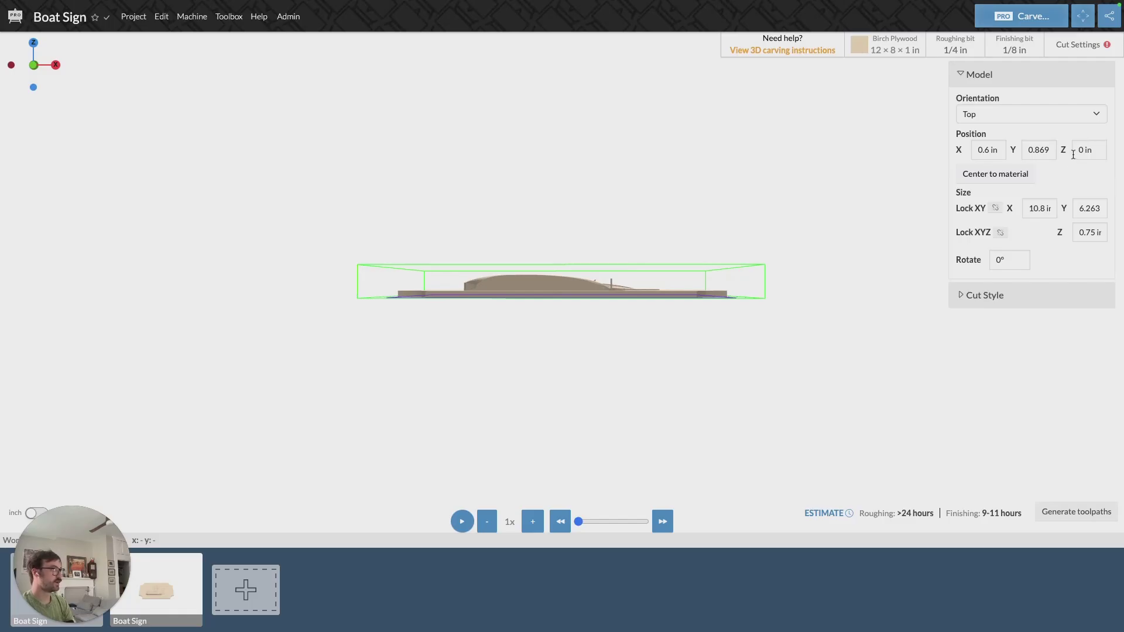
drag(540, 302, 527, 436)
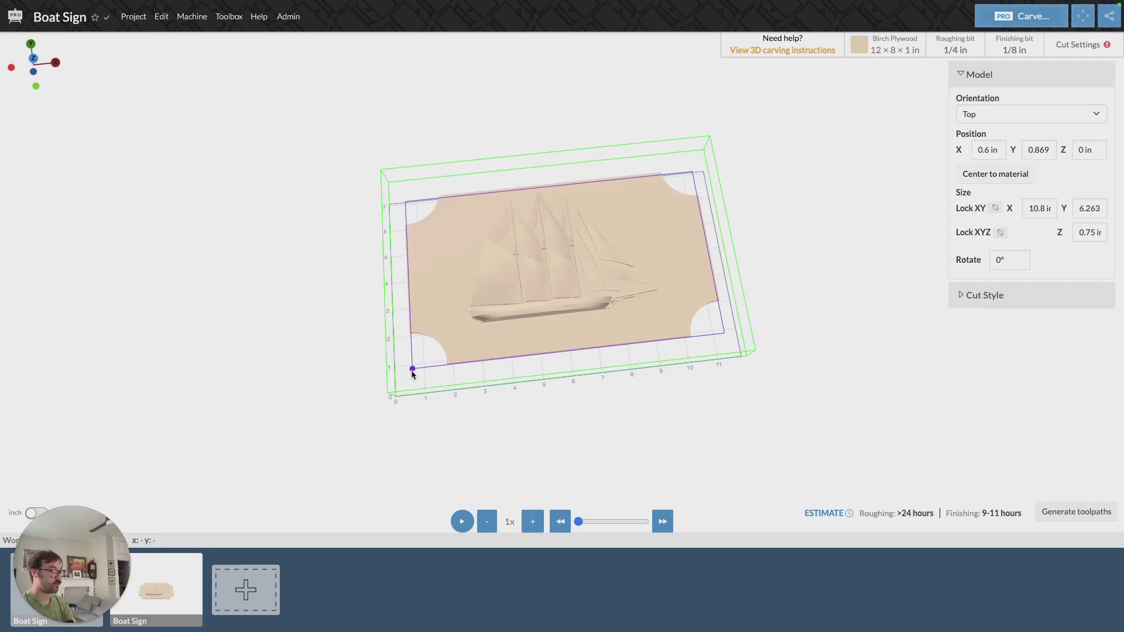
drag(441, 375, 412, 310)
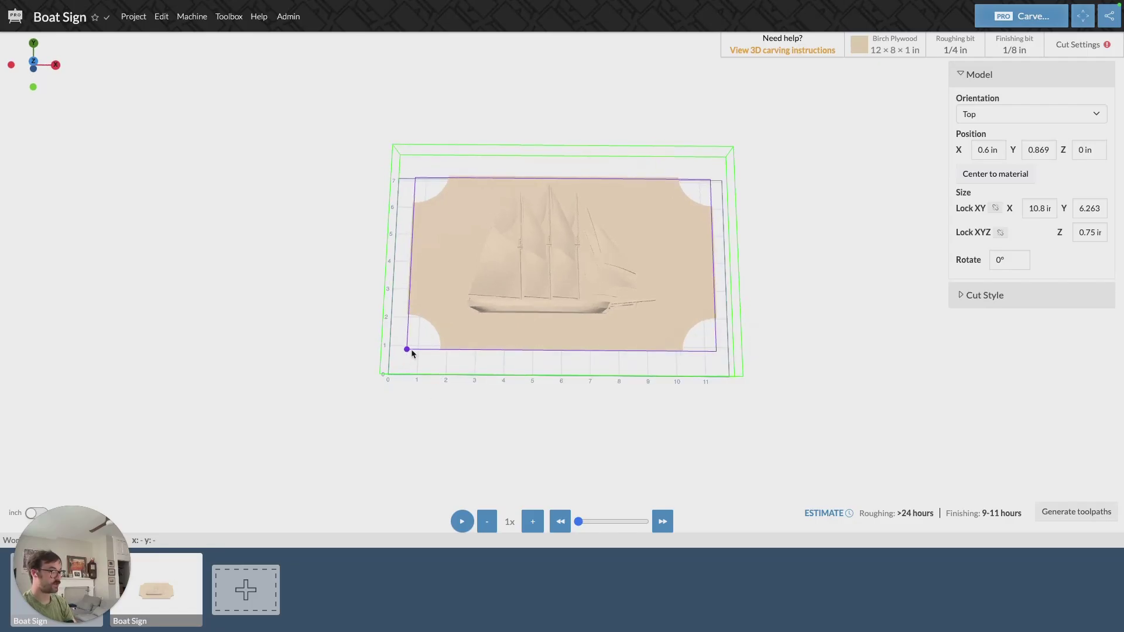
click(989, 150)
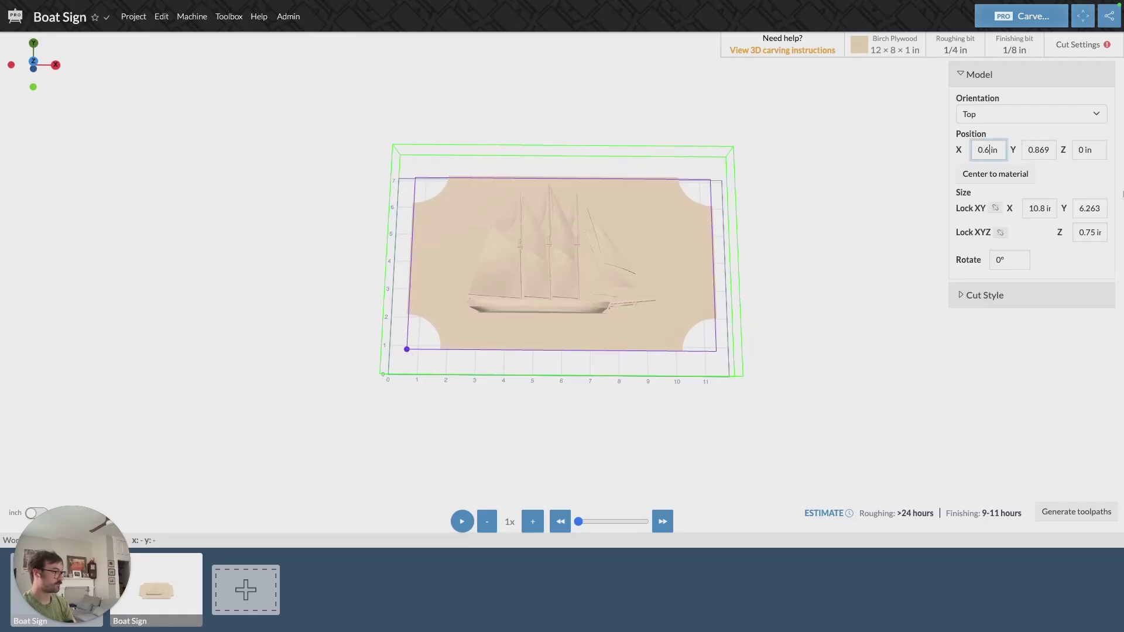
key(BackSpace)
text(4)
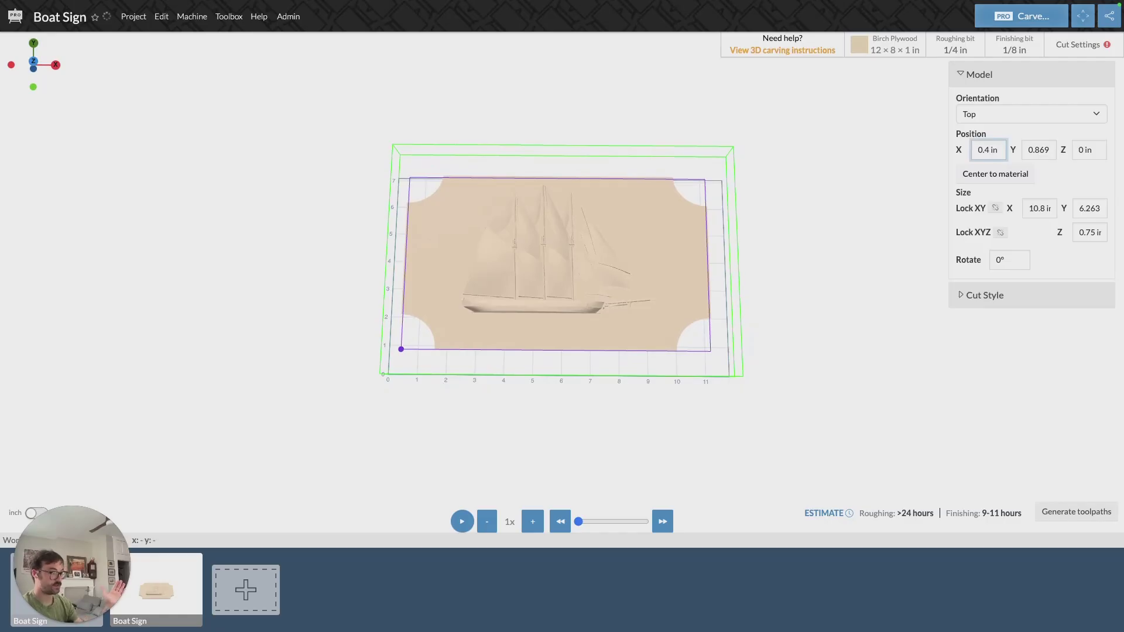
key(BackSpace)
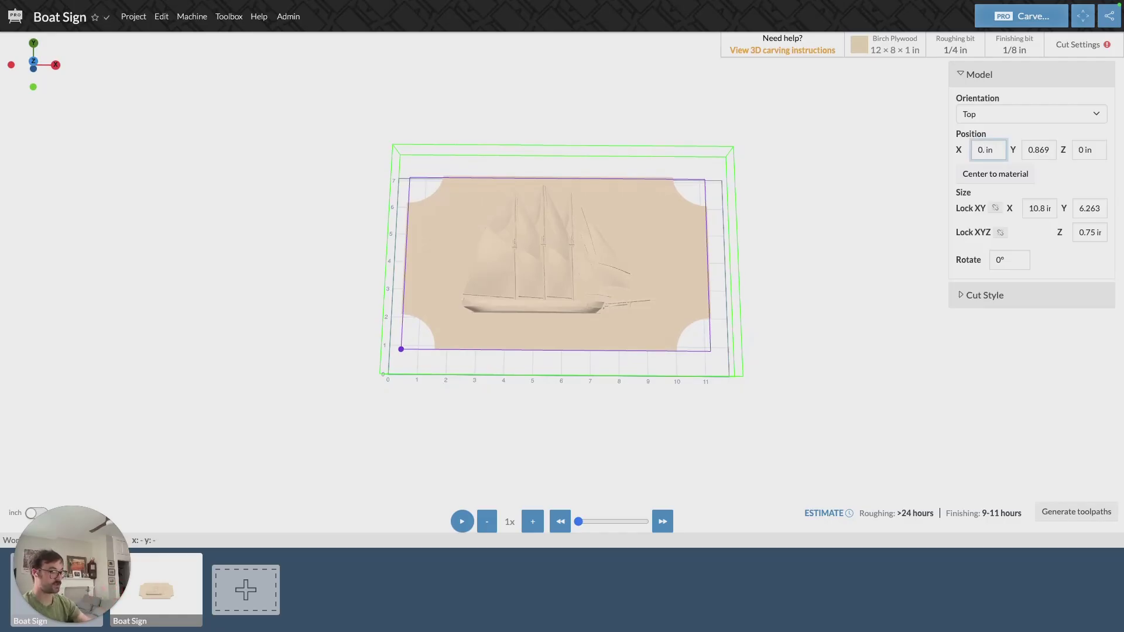
text(6)
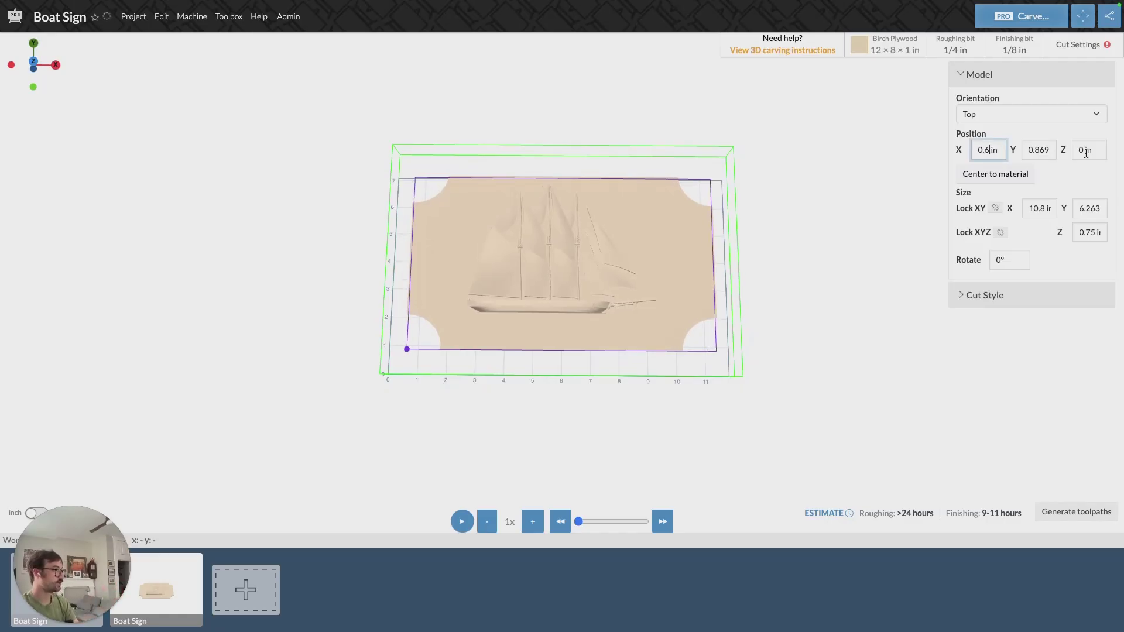
click(995, 174)
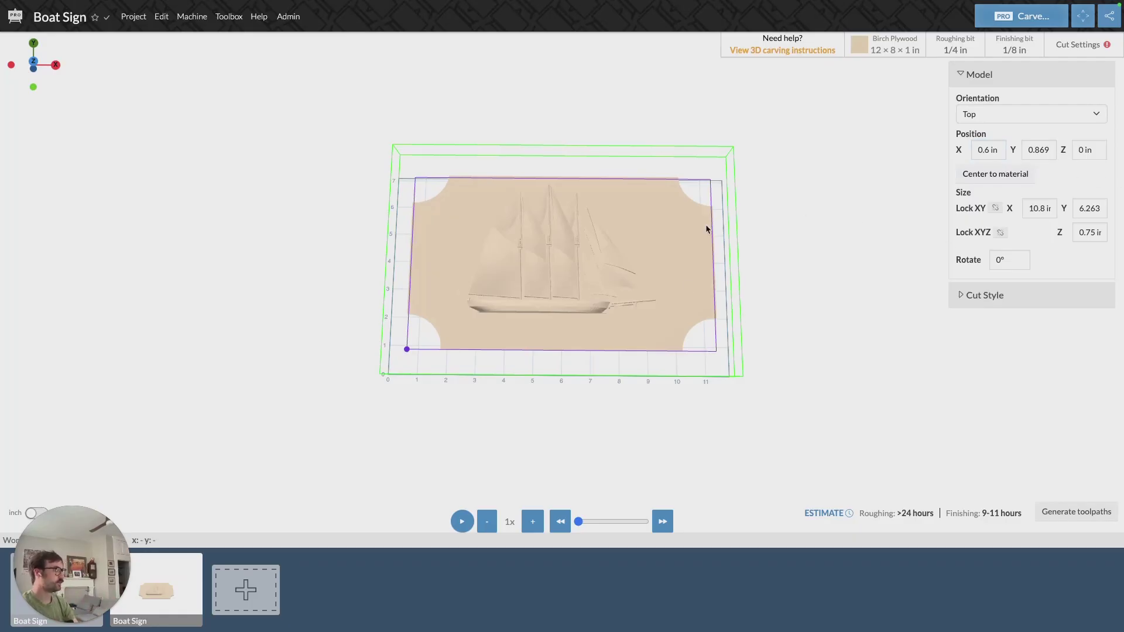
Step: Set the model's Z position to 0.25 in and expand the Cut Style settings
drag(707, 229, 673, 115)
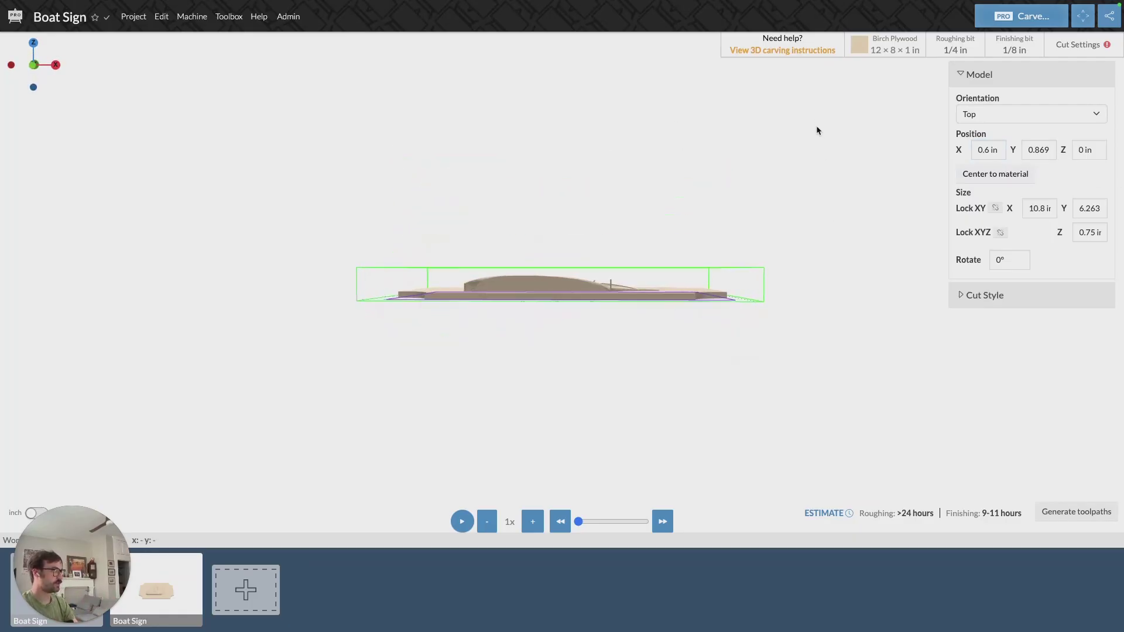
click(1081, 150)
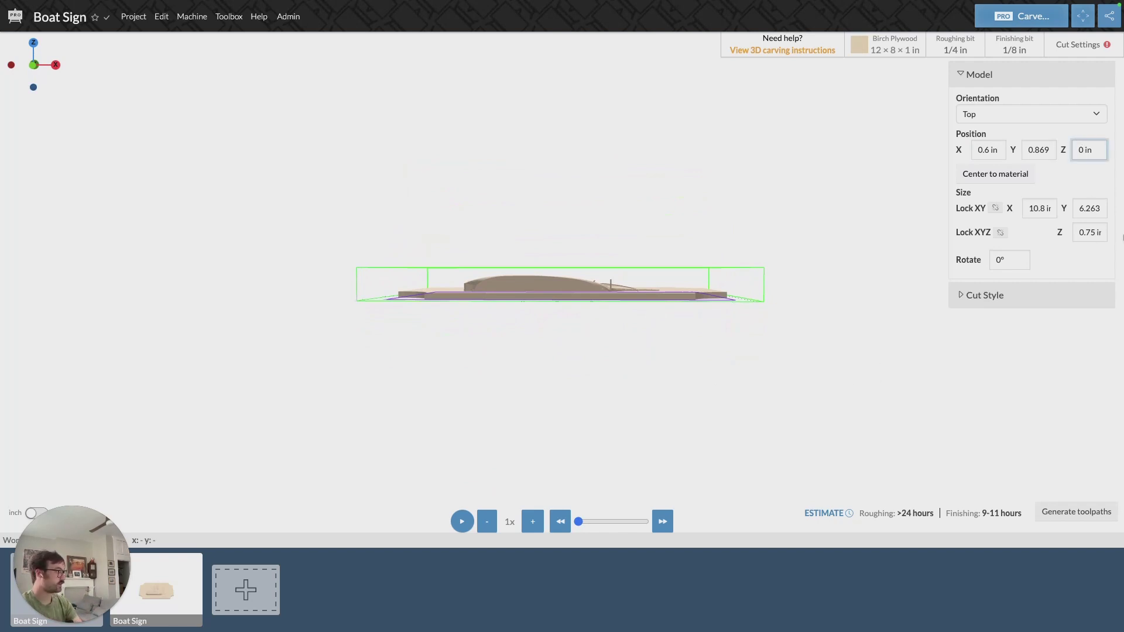
text(.)
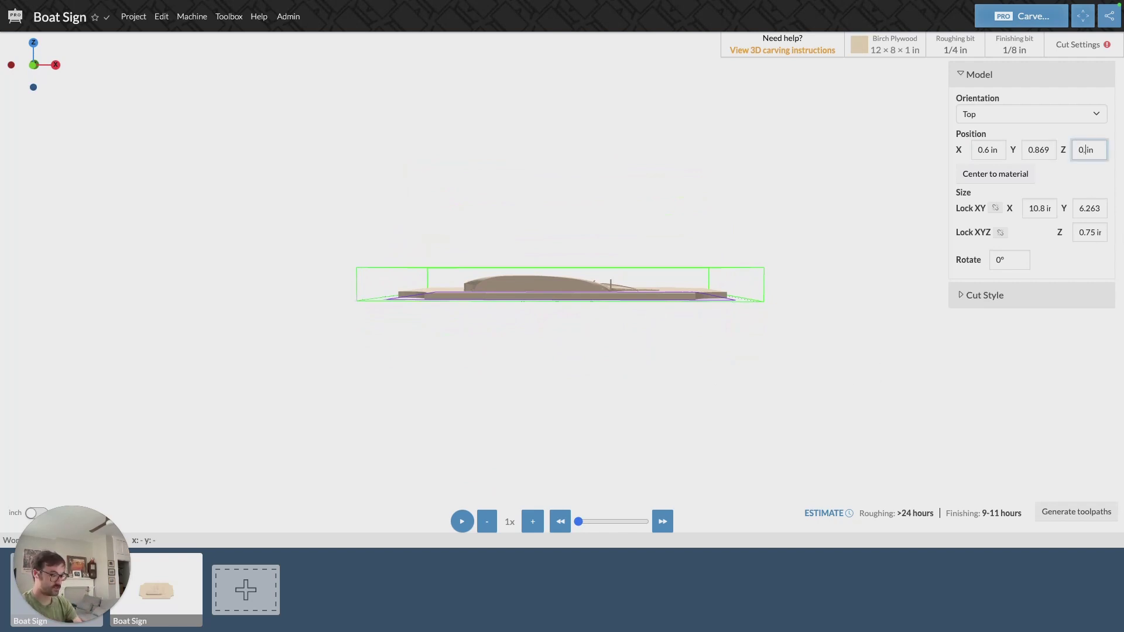
text(25)
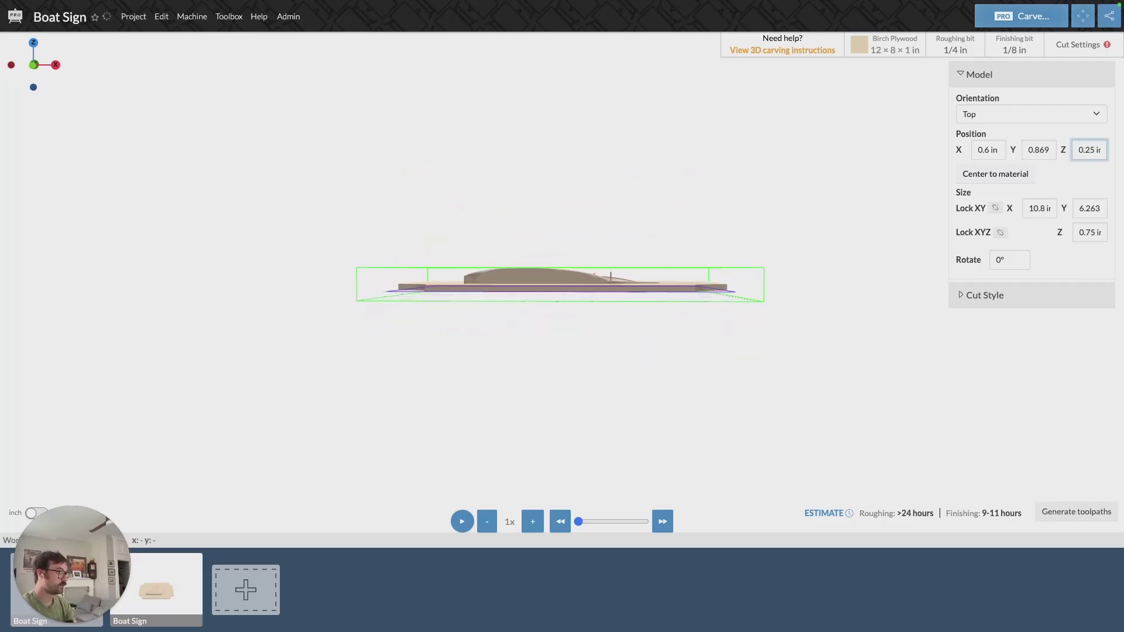
mouse_move(574, 328)
mouse_down()
mouse_move(582, 349)
mouse_move(585, 313)
mouse_move(589, 328)
mouse_up()
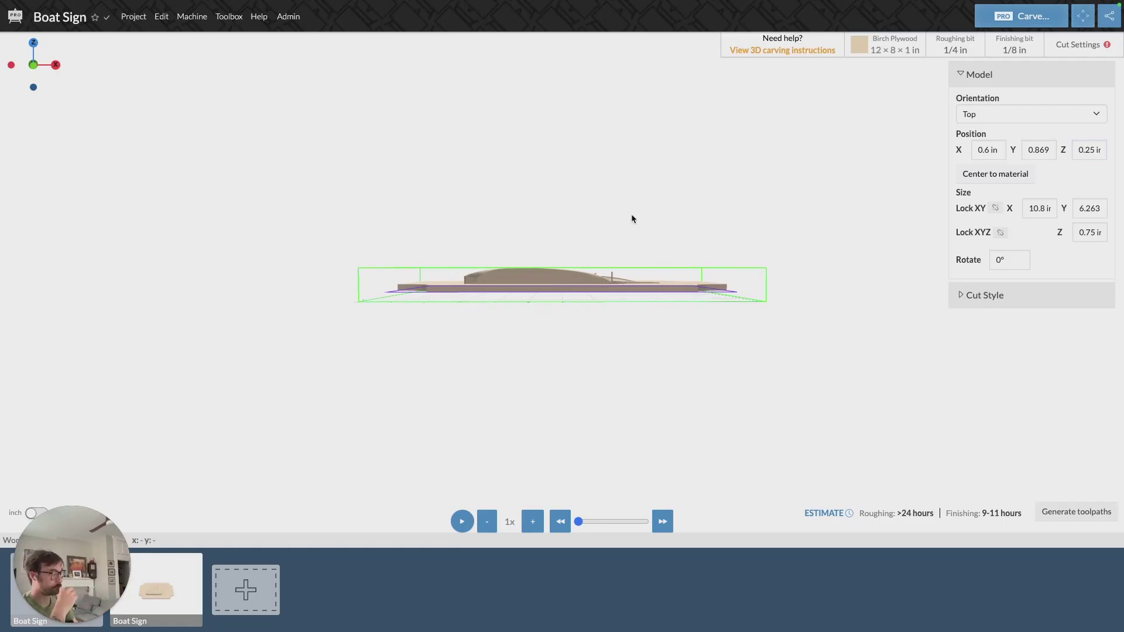
click(986, 296)
Step: Switch the cut style to Rectangle Relief, 0.5 in deep with 1 in padding
drag(897, 252, 860, 597)
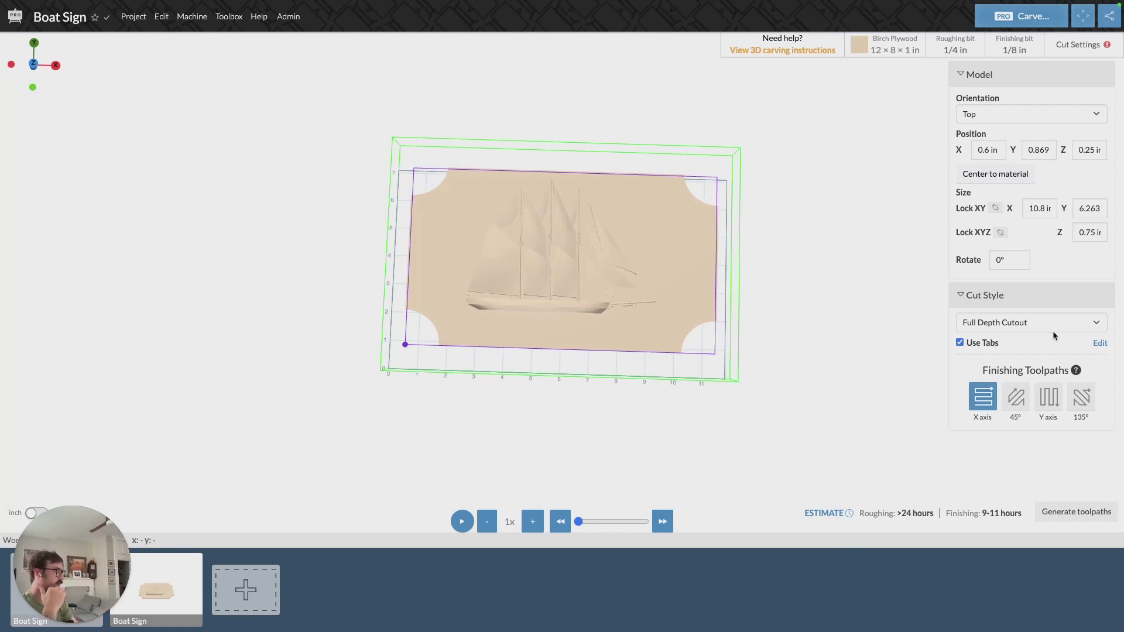
click(1040, 322)
click(1038, 335)
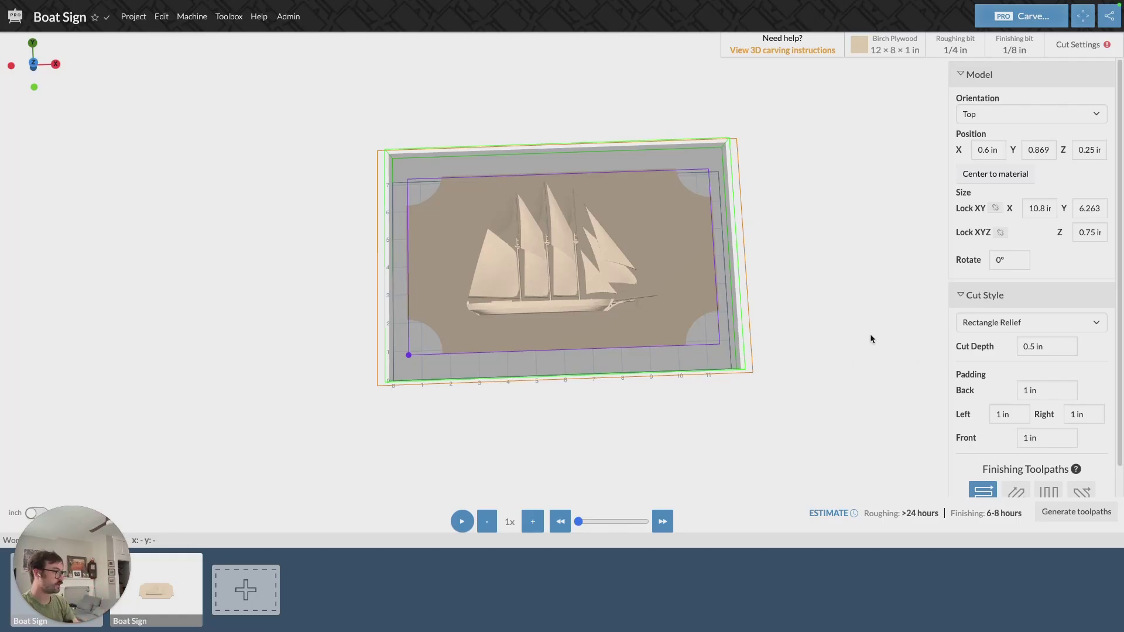
drag(742, 353, 745, 306)
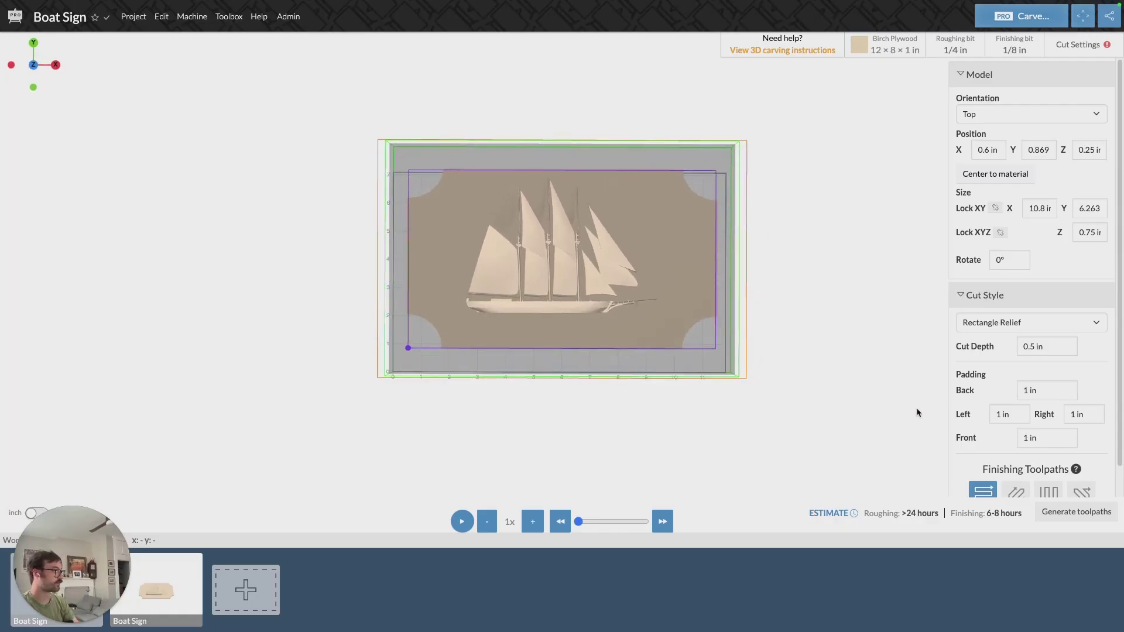
drag(874, 358, 885, 334)
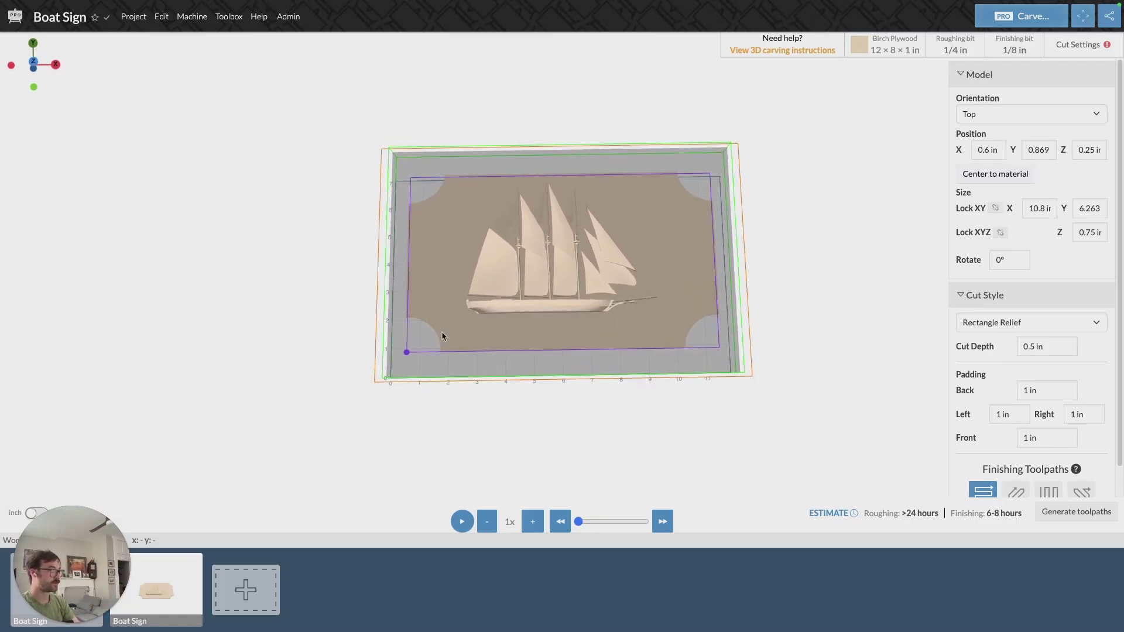
drag(619, 404, 666, 168)
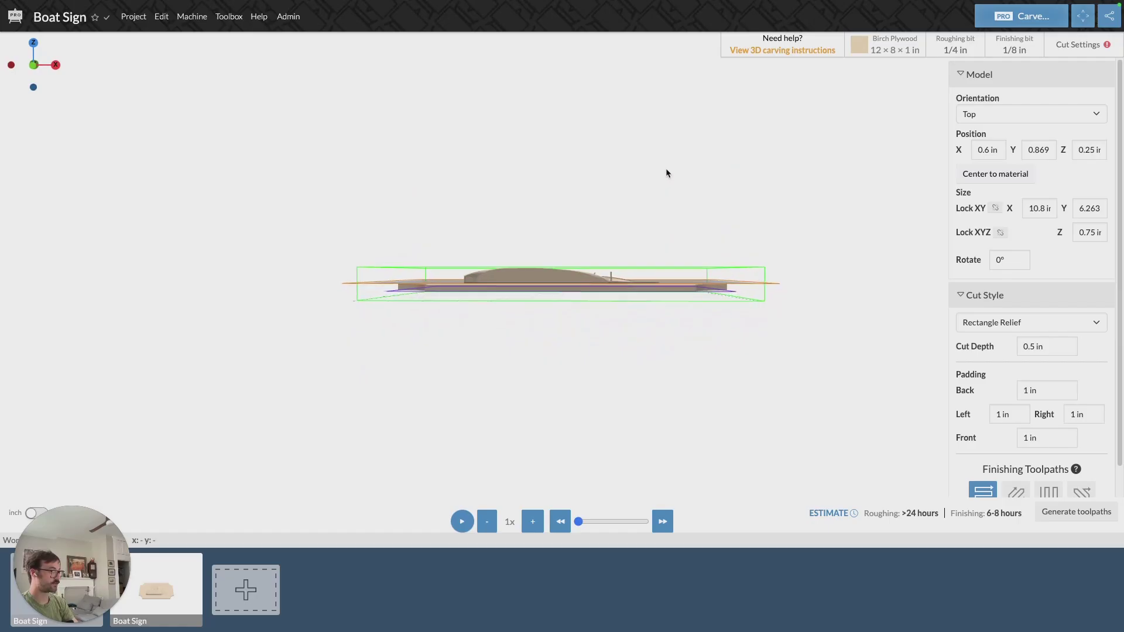
drag(627, 289, 558, 273)
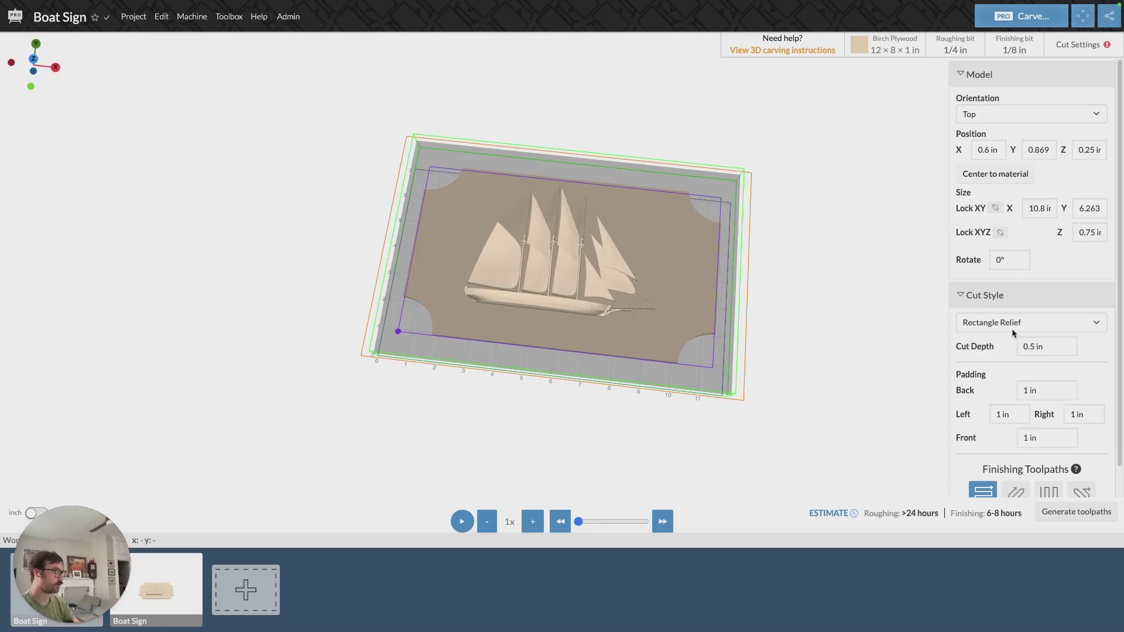
click(1034, 347)
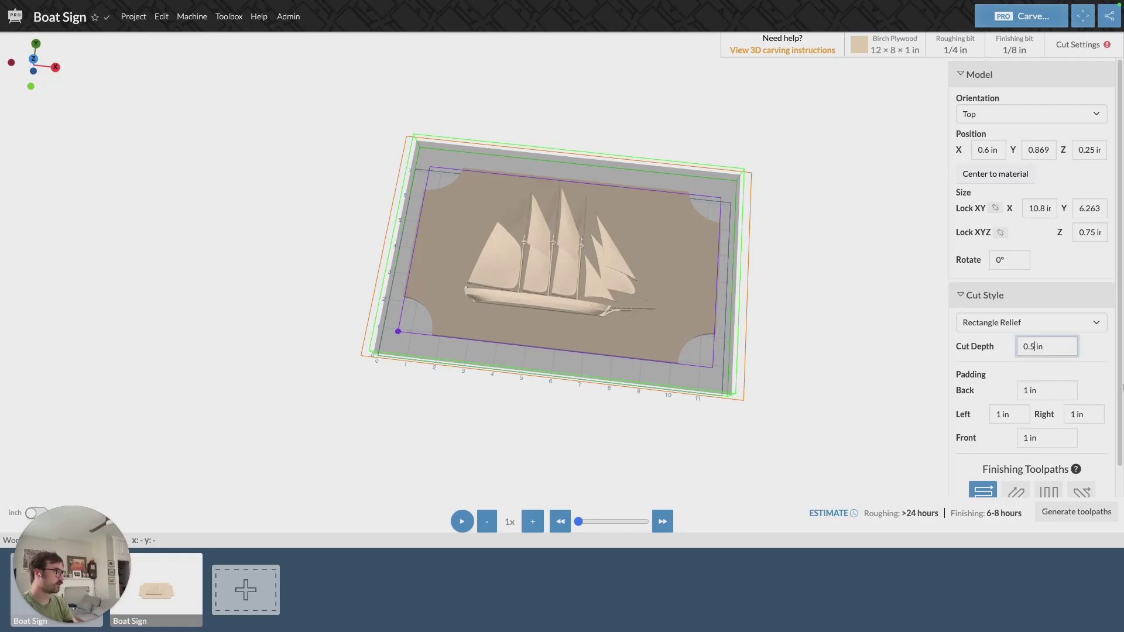
key(BackSpace)
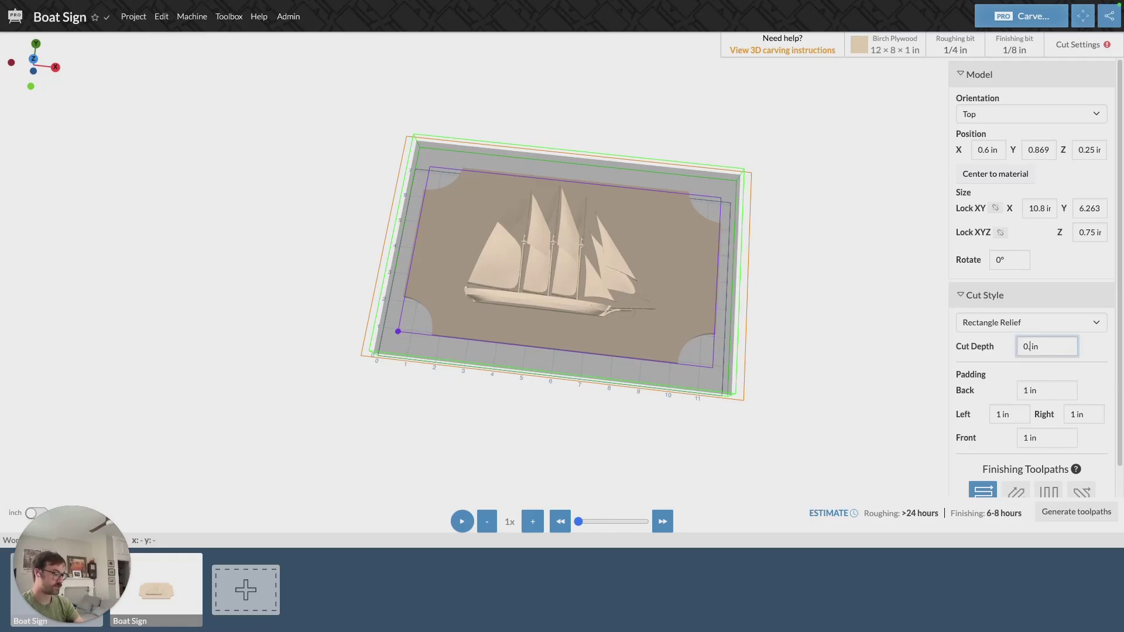
text(6)
key(Return)
drag(572, 238, 650, 183)
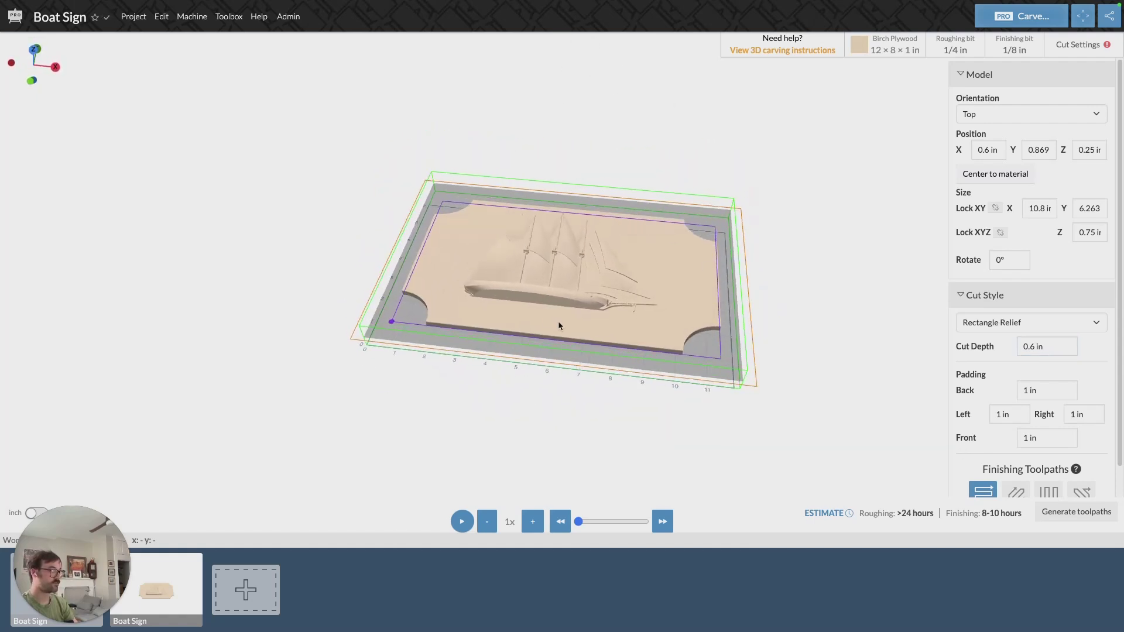
drag(562, 321, 509, 248)
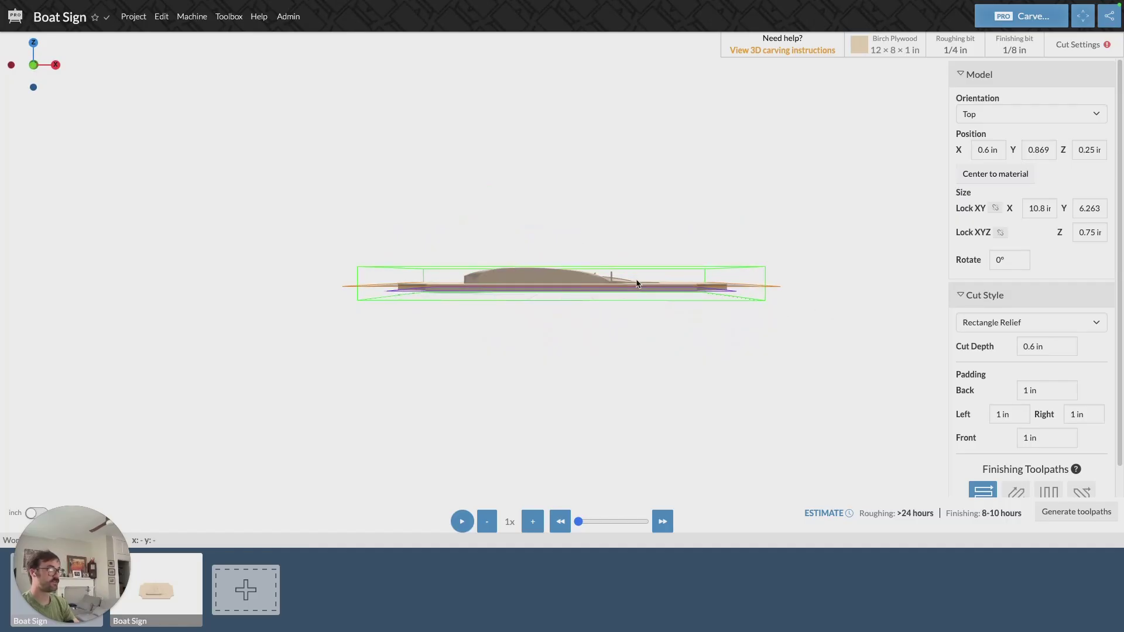
drag(595, 243, 595, 429)
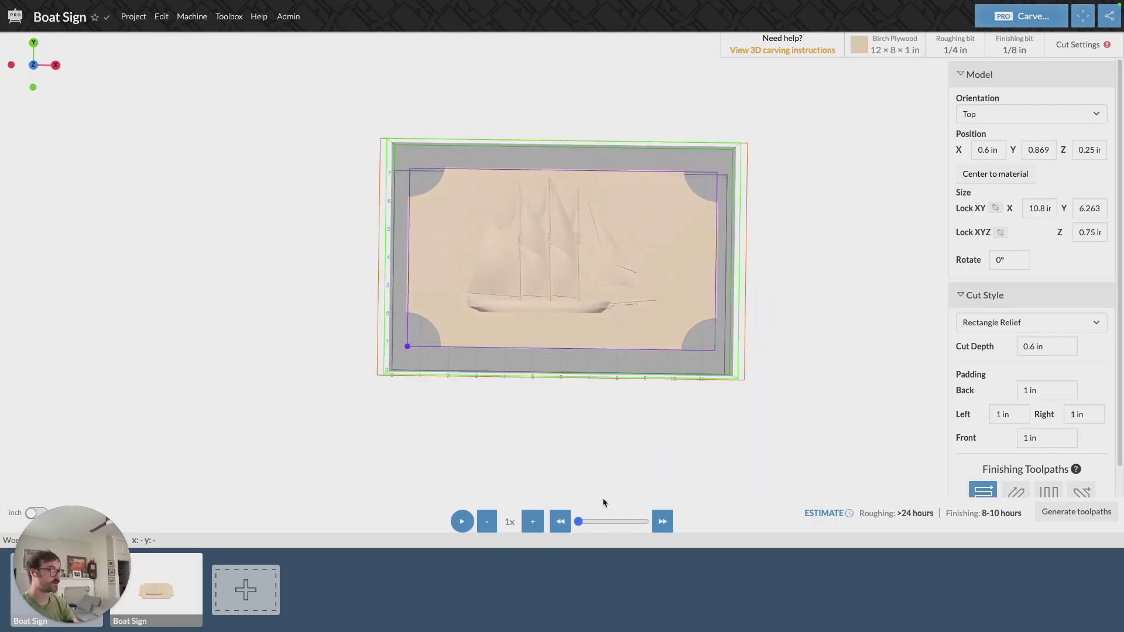
mouse_move(1076, 469)
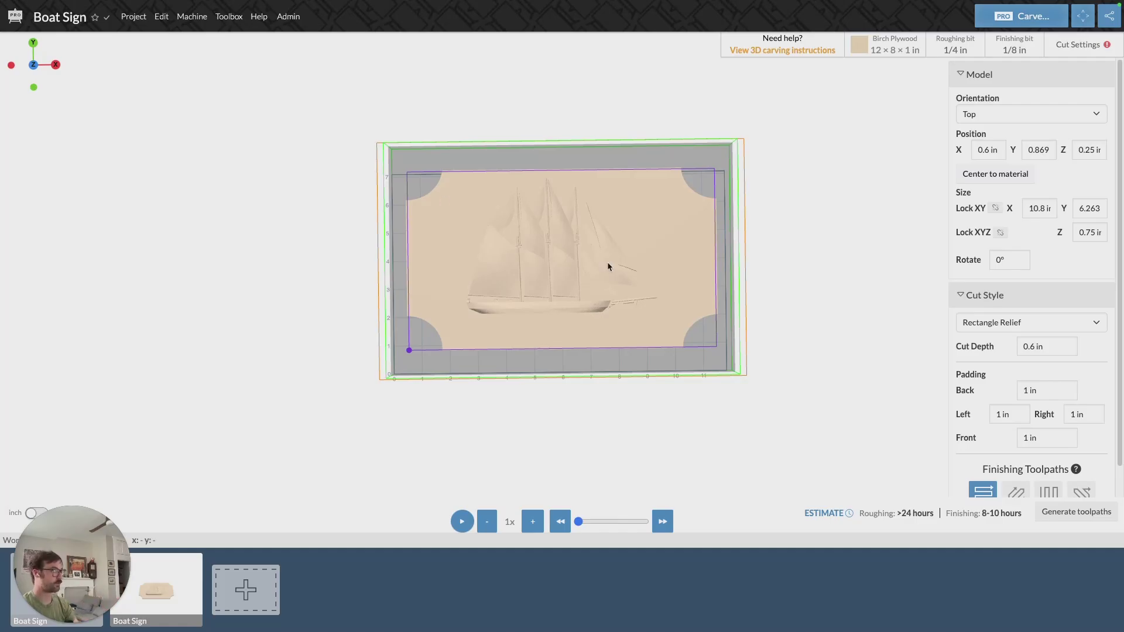
drag(572, 279, 568, 247)
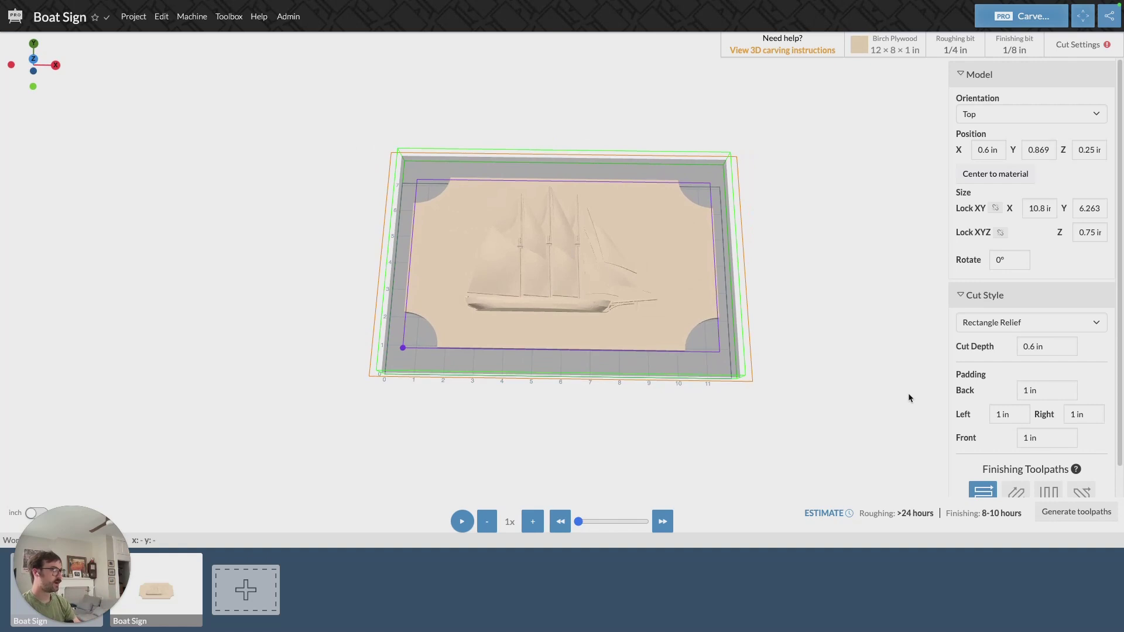
Step: Set the back and left padding to 0.5 in
click(1025, 390)
key(BackSpace)
text(0.5)
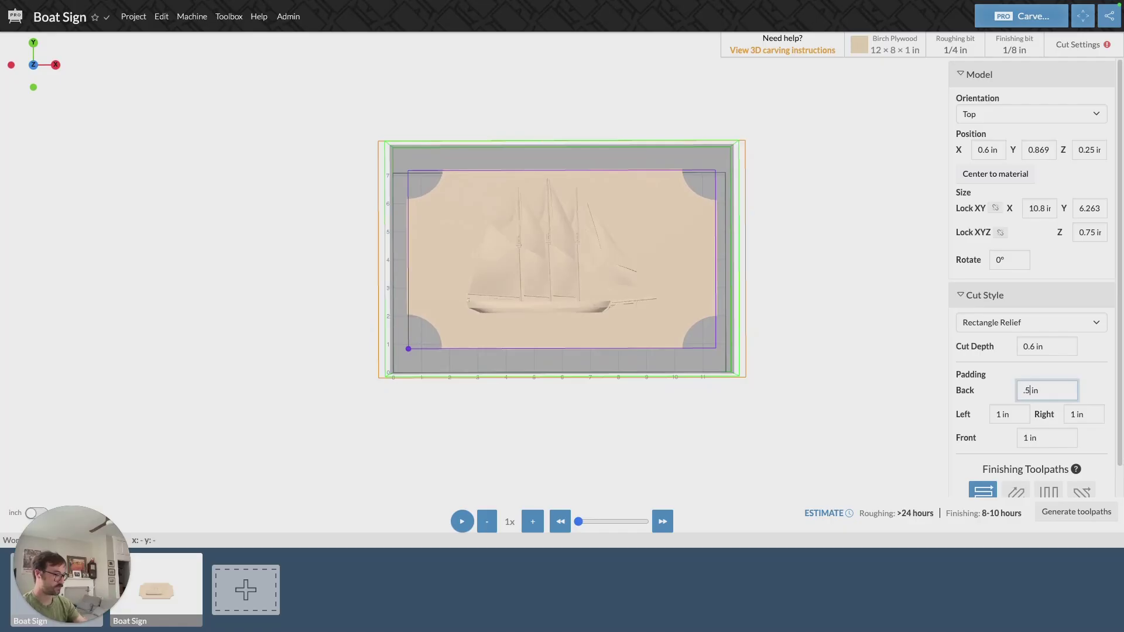
click(999, 414)
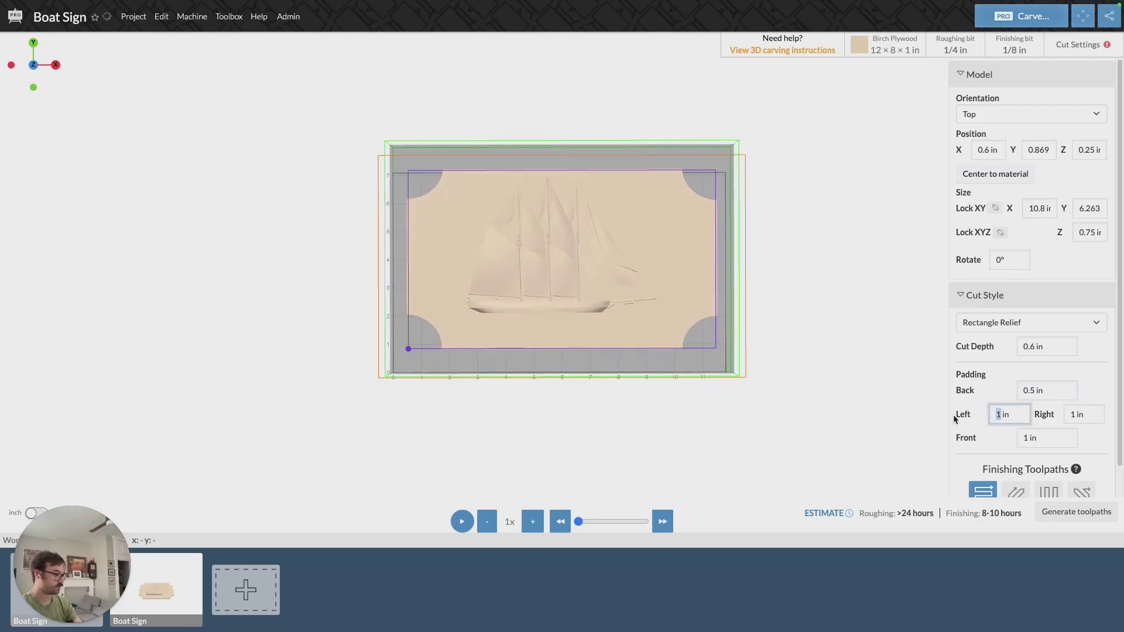
key(BackSpace)
text(0.5)
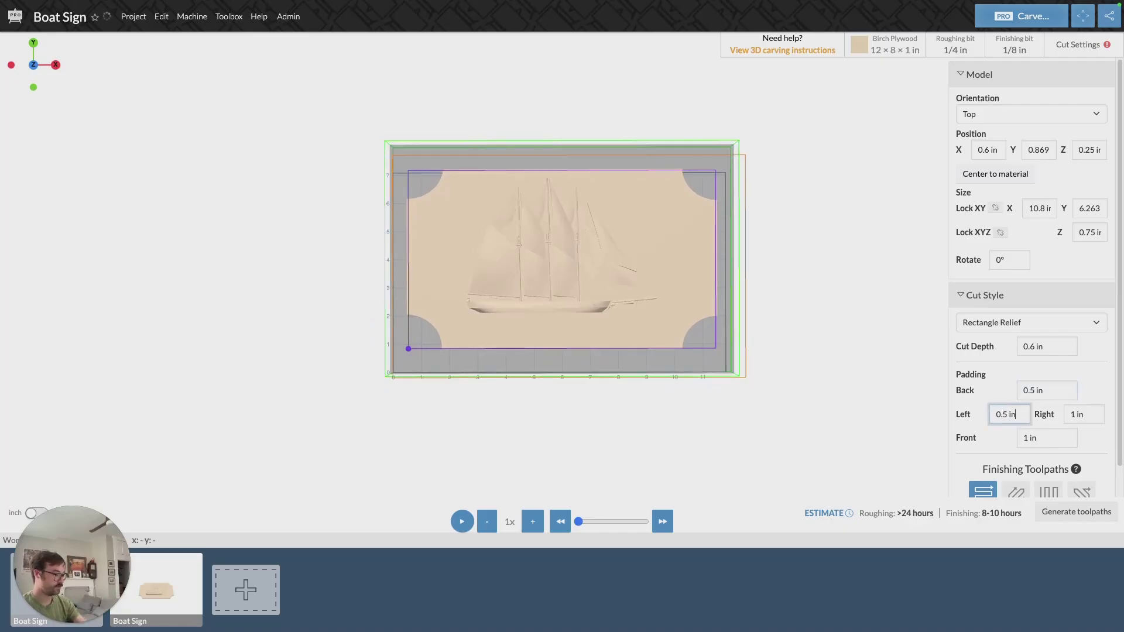
Step: Set the front and right padding to 0.5 in
double_click(1028, 437)
key(BackSpace)
text(0.5)
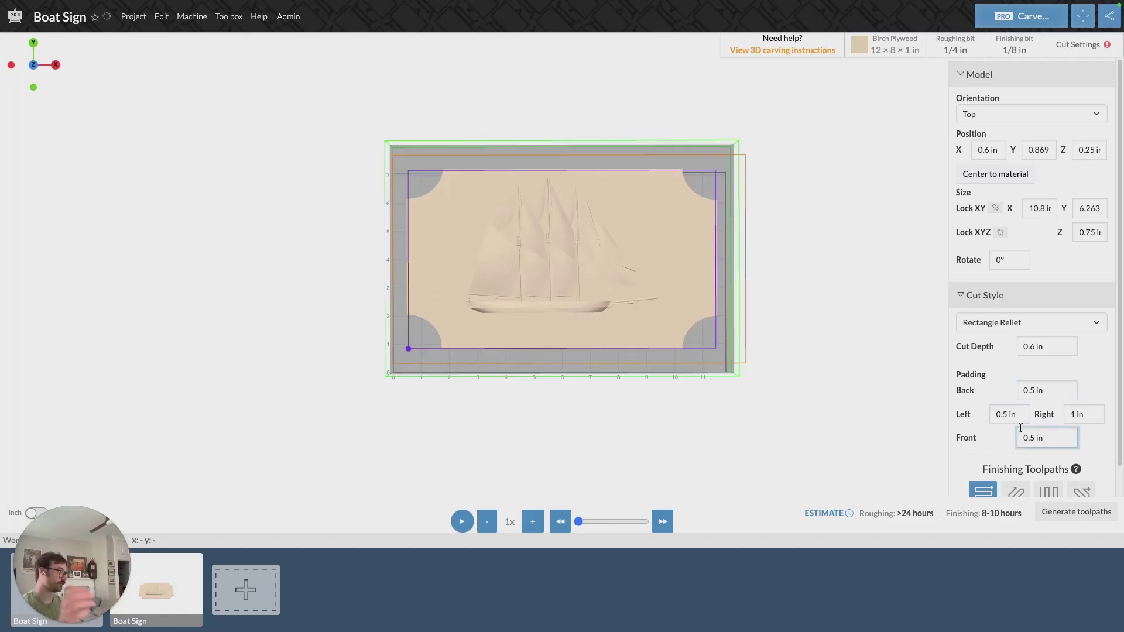
double_click(1073, 414)
key(BackSpace)
text(0.5)
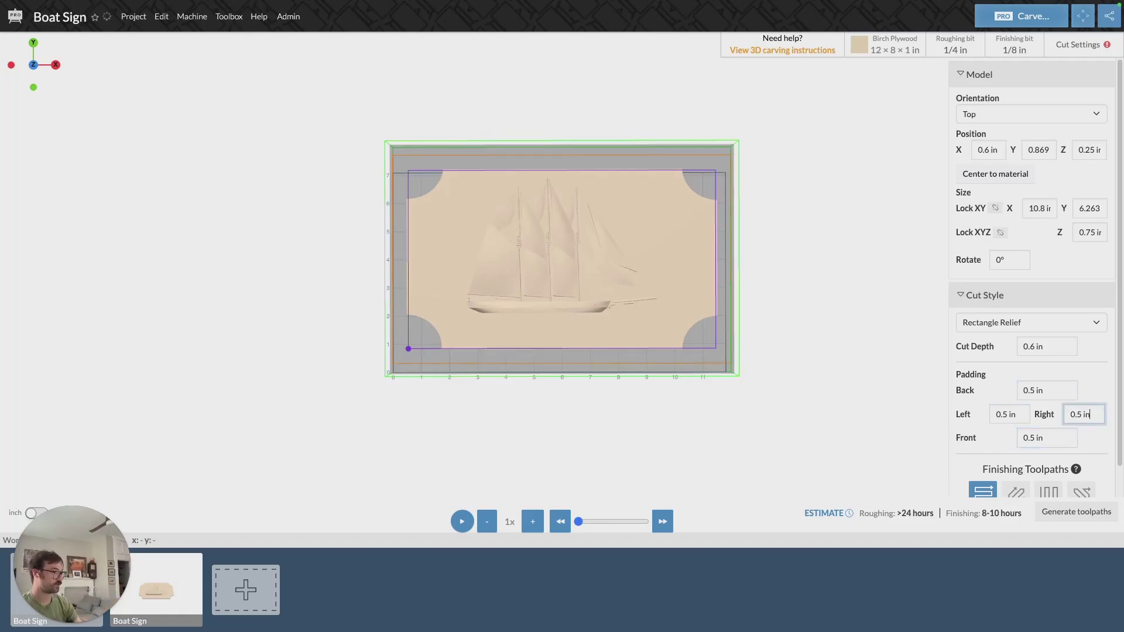
drag(723, 386, 720, 490)
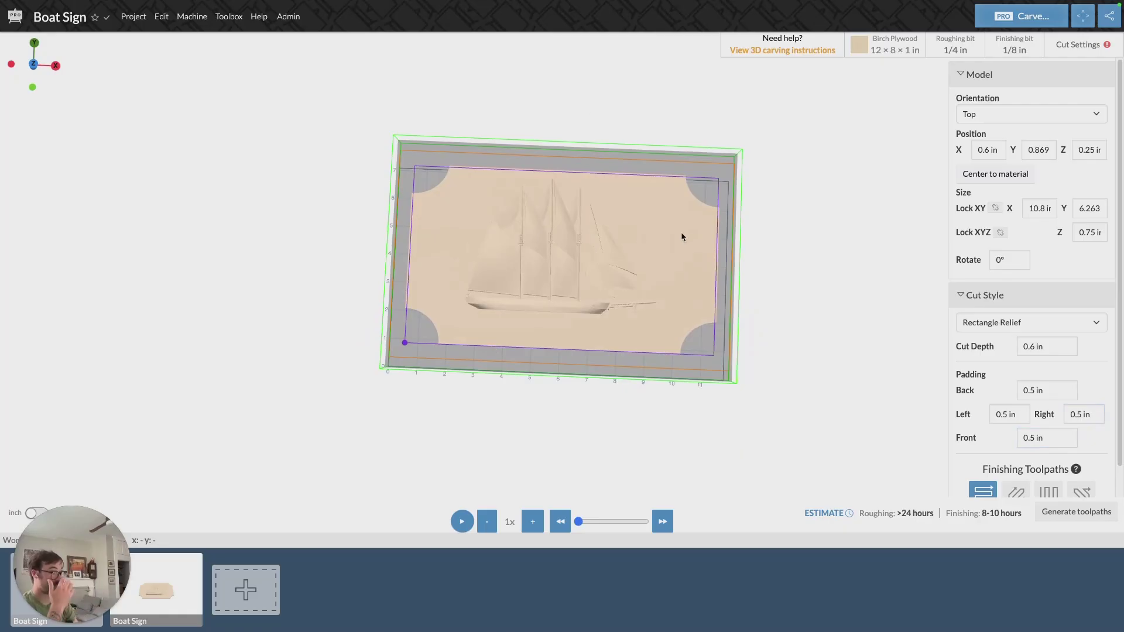
Step: Regenerate toolpaths and compare roughing (15 h 18 min) with finishing (154 h 53 min)
click(1076, 513)
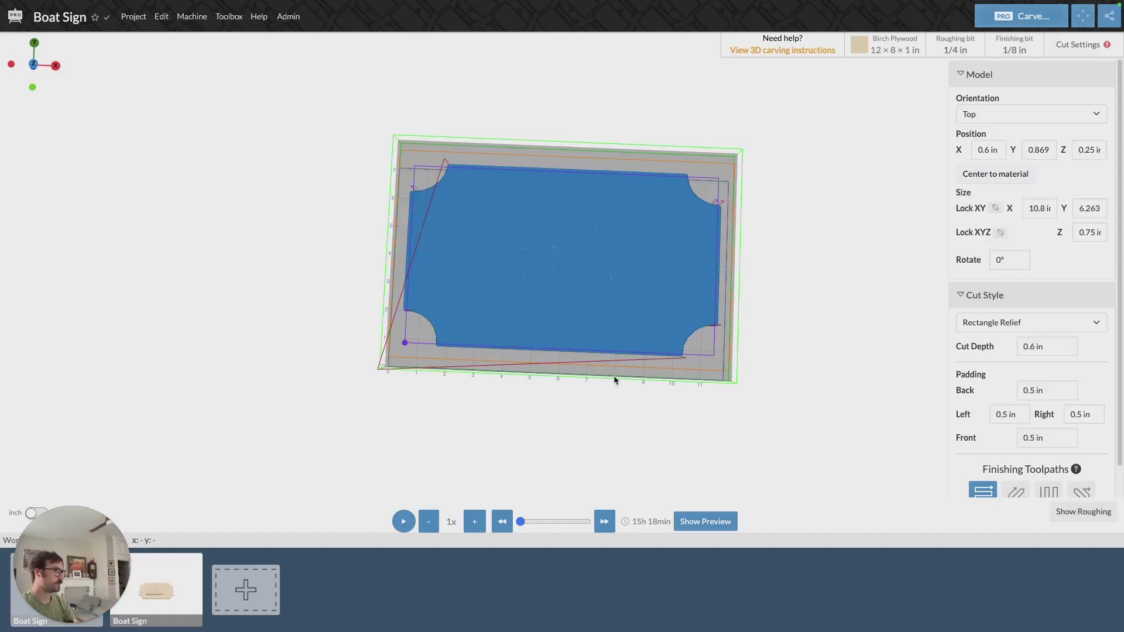
drag(615, 377, 619, 220)
click(1085, 513)
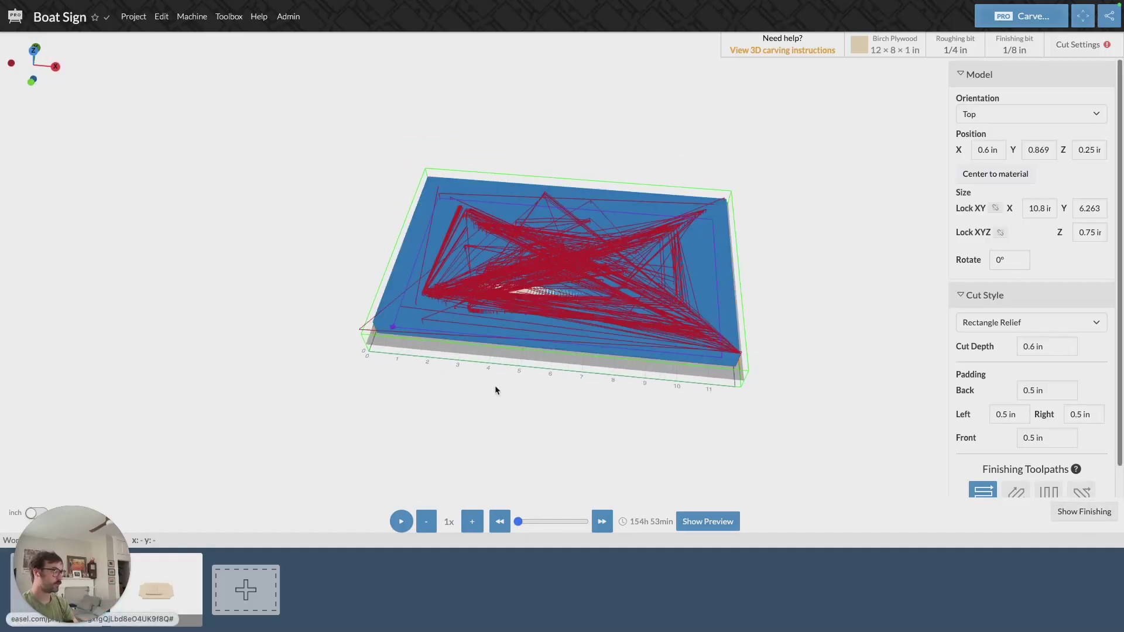
drag(494, 385, 567, 397)
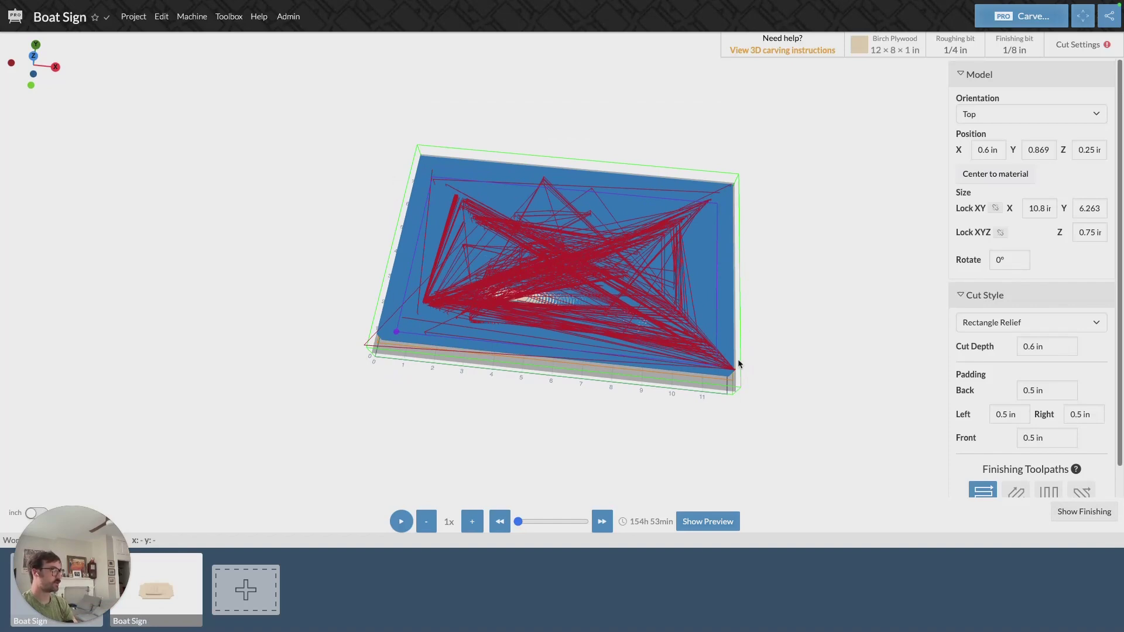
click(1083, 515)
drag(608, 224, 625, 266)
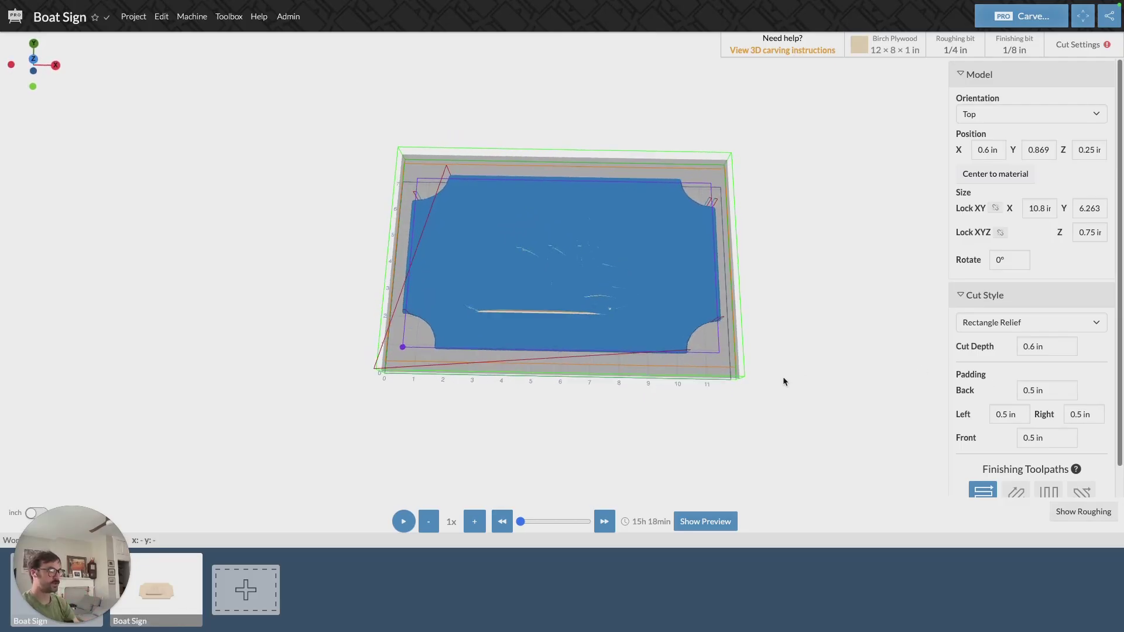
Step: Switch the cut style to Model Boundary Relief with 0.2 in padding
click(1052, 322)
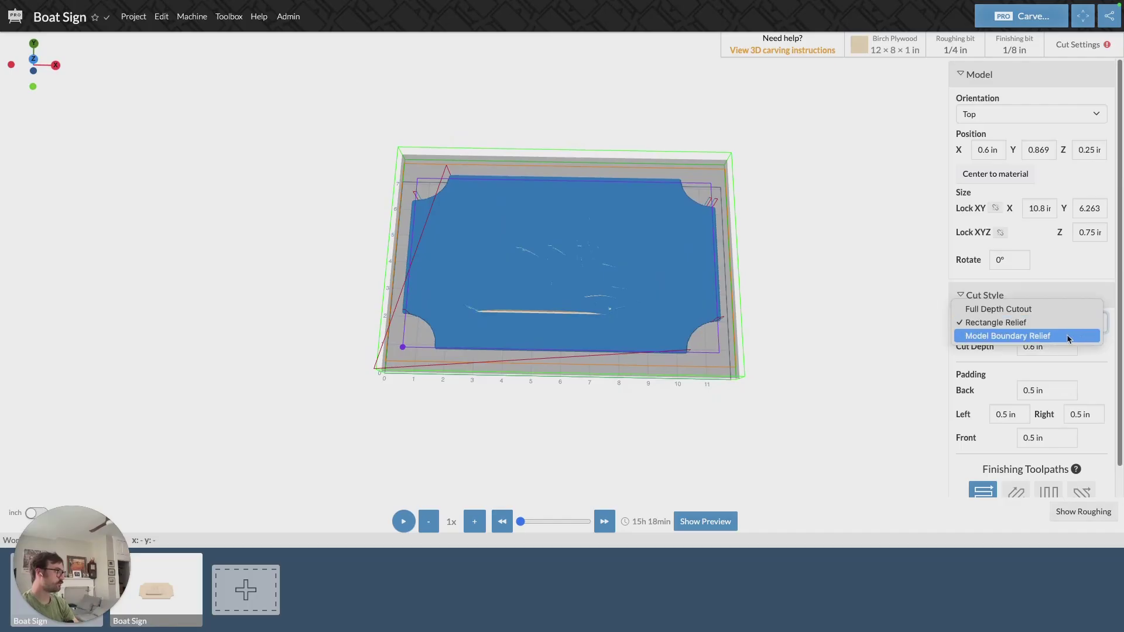
click(749, 292)
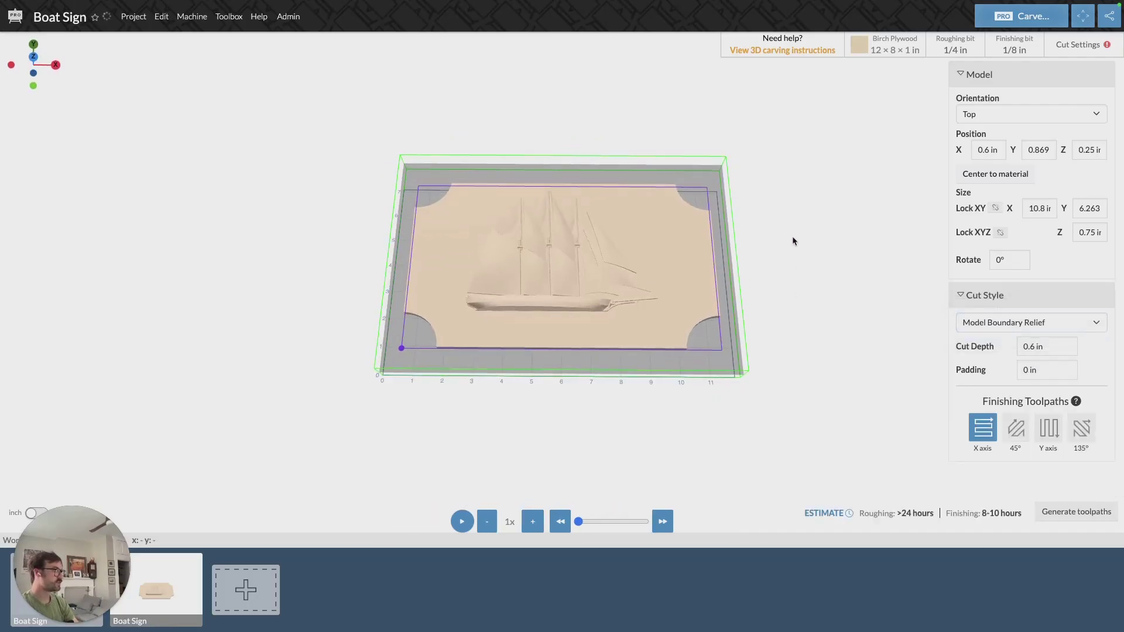
drag(792, 310, 793, 353)
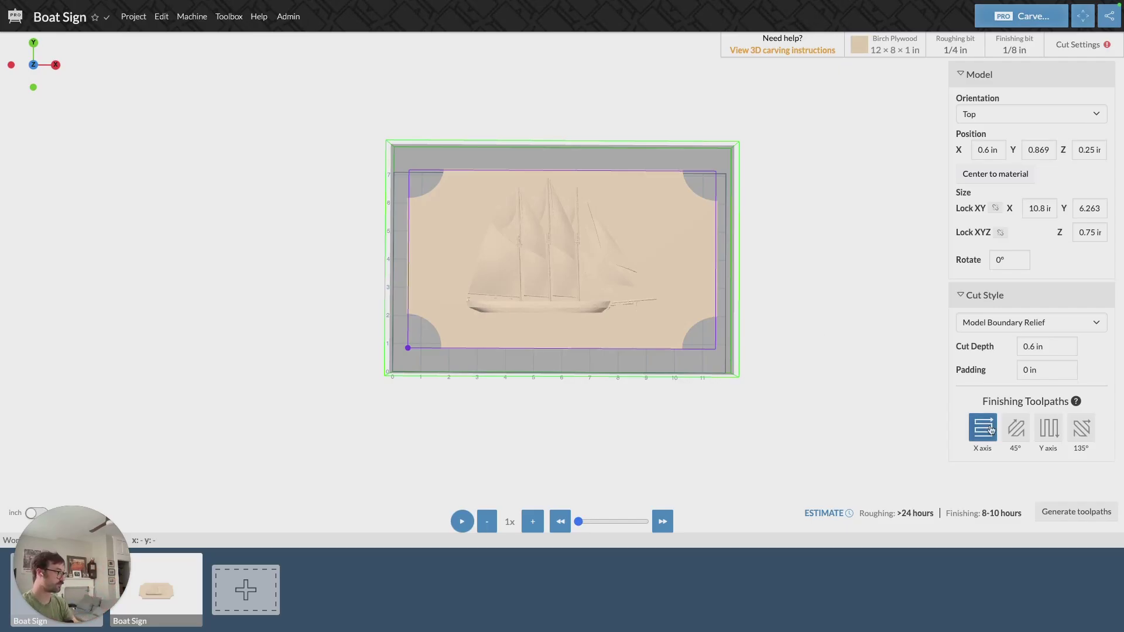
click(1031, 370)
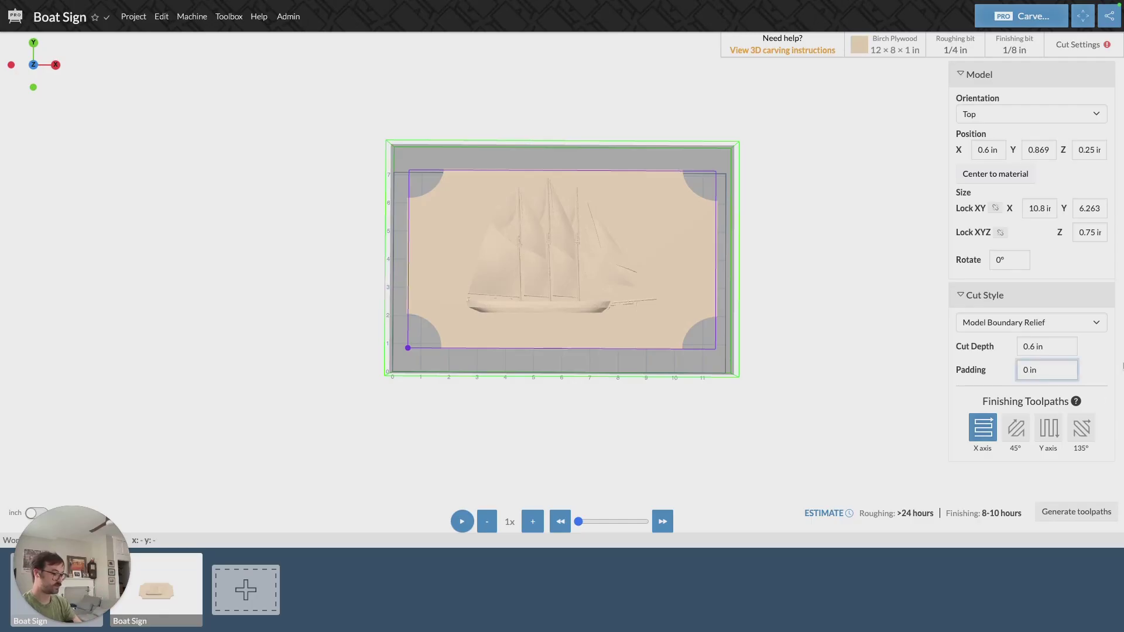
text(.2)
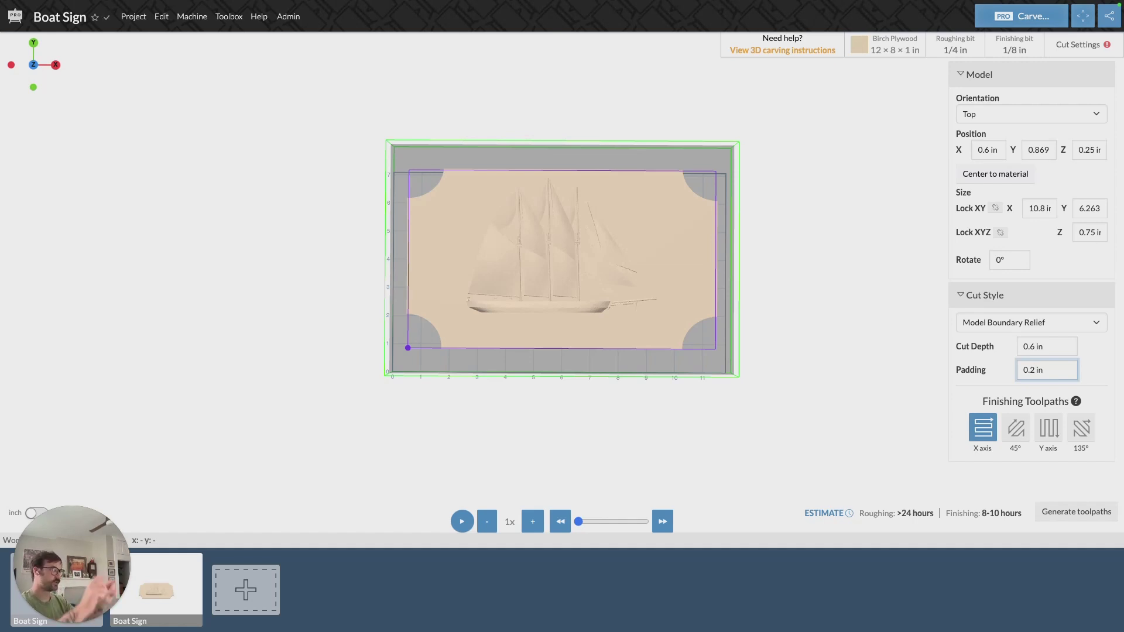
Step: Generate toolpaths for the Model Boundary Relief despite the slow-generation warning
click(1063, 512)
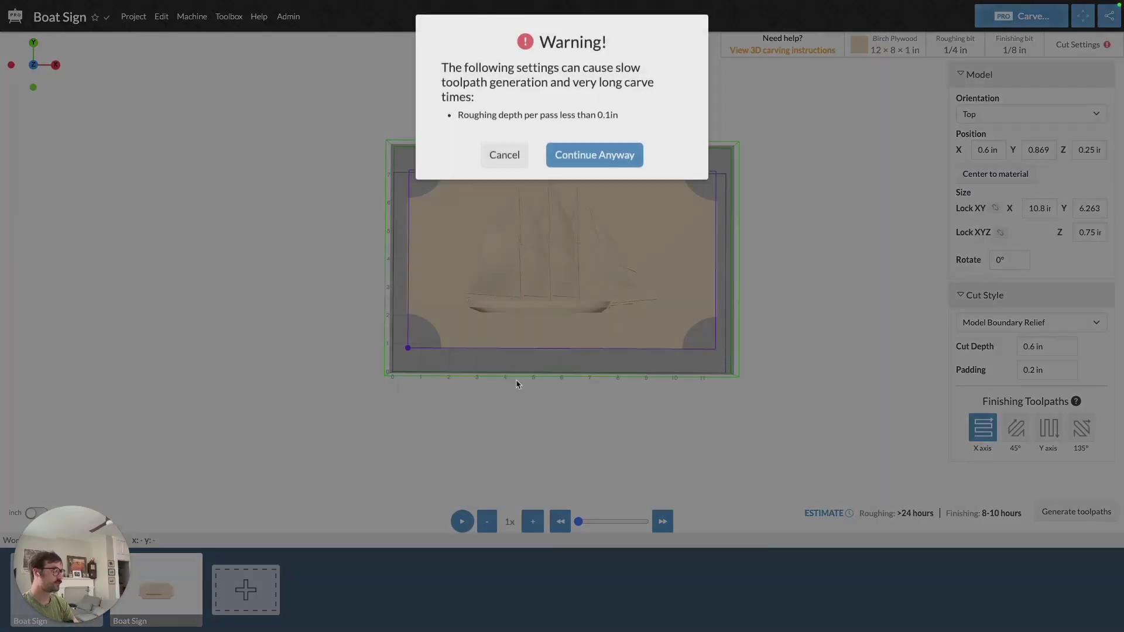
click(588, 154)
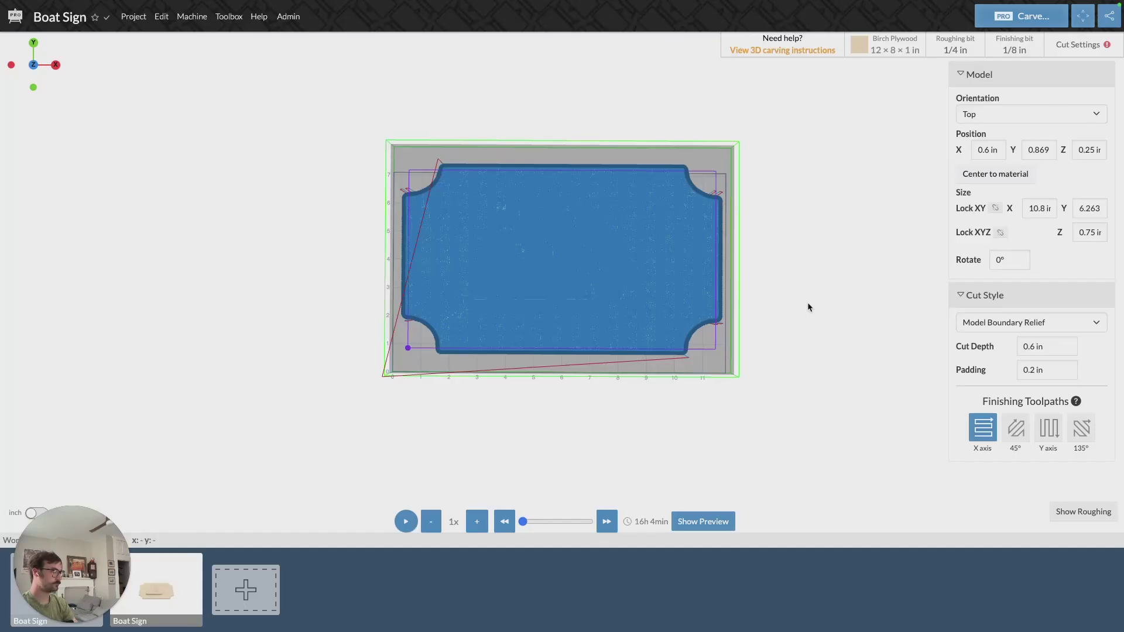
drag(807, 306, 673, 245)
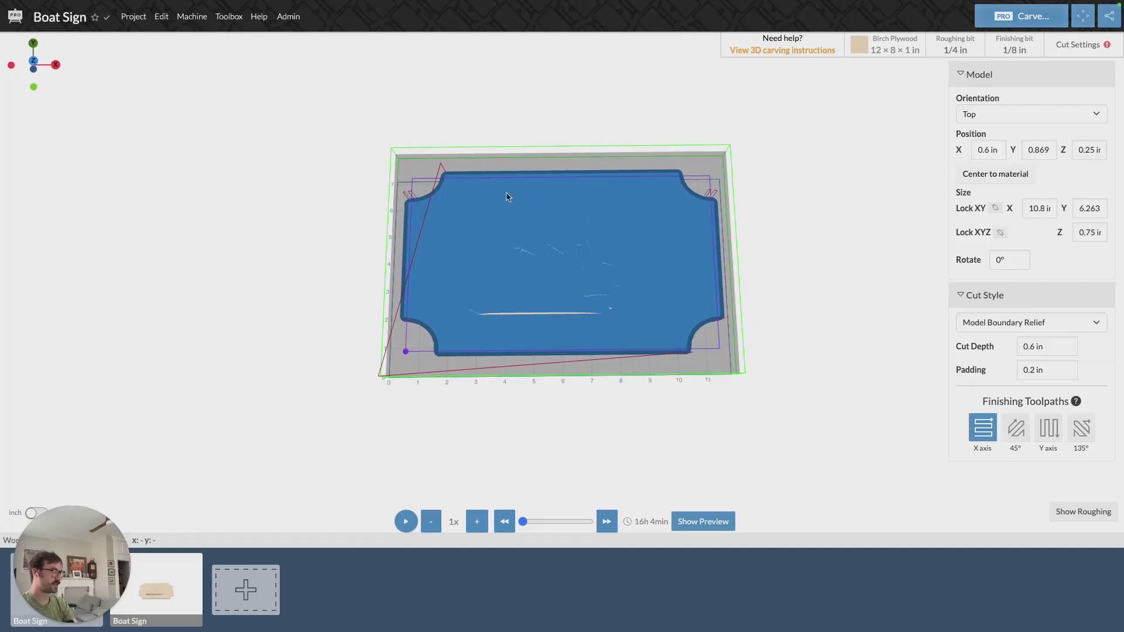
Step: Inspect the roughing paths at an oblique angle, then return to finishing and scrub the carve simulation
click(1076, 515)
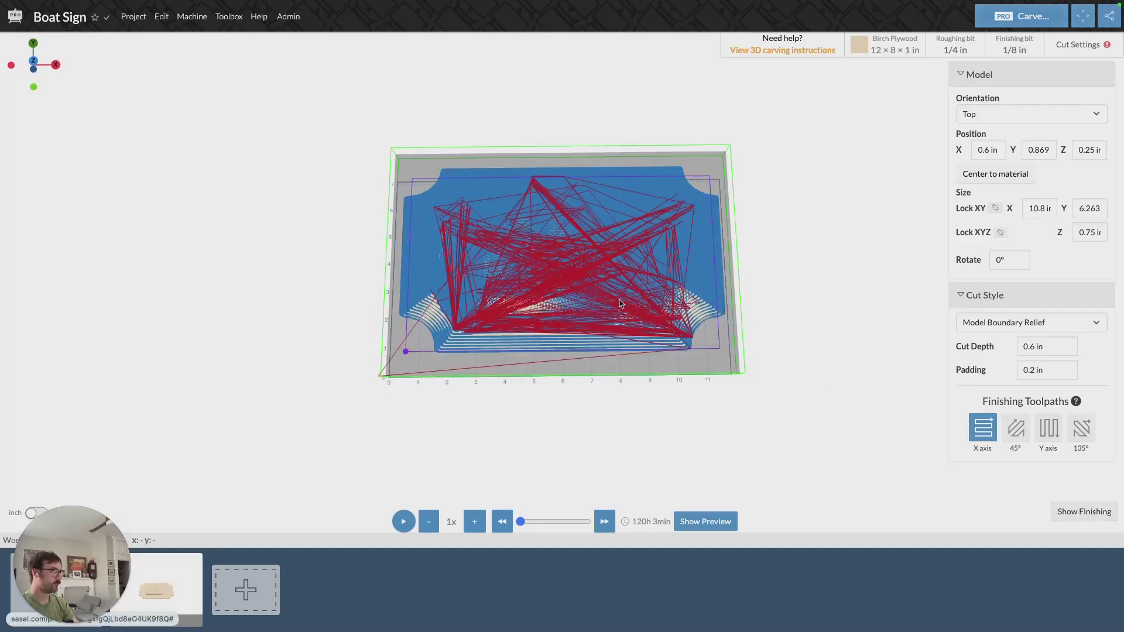
mouse_move(591, 154)
mouse_down()
mouse_move(572, 135)
mouse_move(483, 111)
mouse_move(585, 276)
mouse_up()
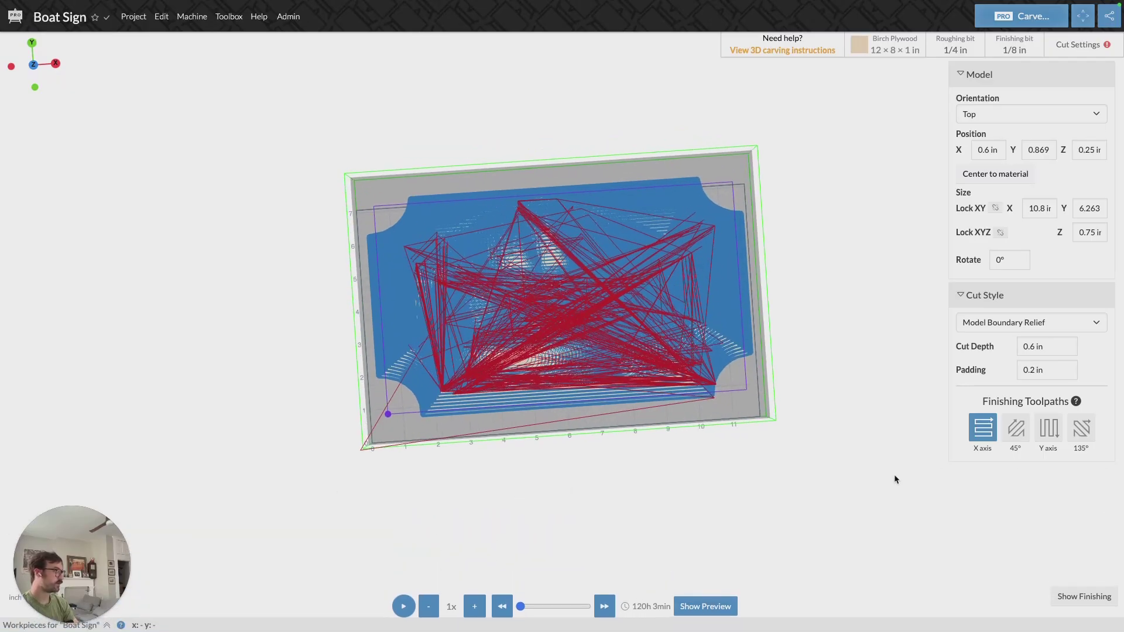
drag(624, 383, 713, 391)
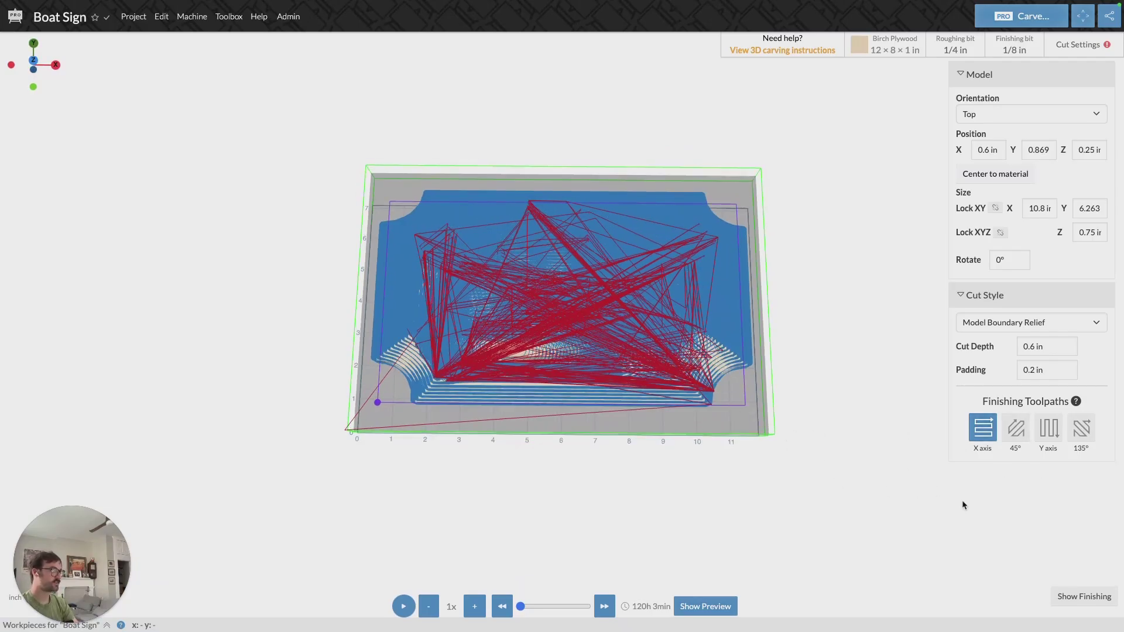
click(1093, 603)
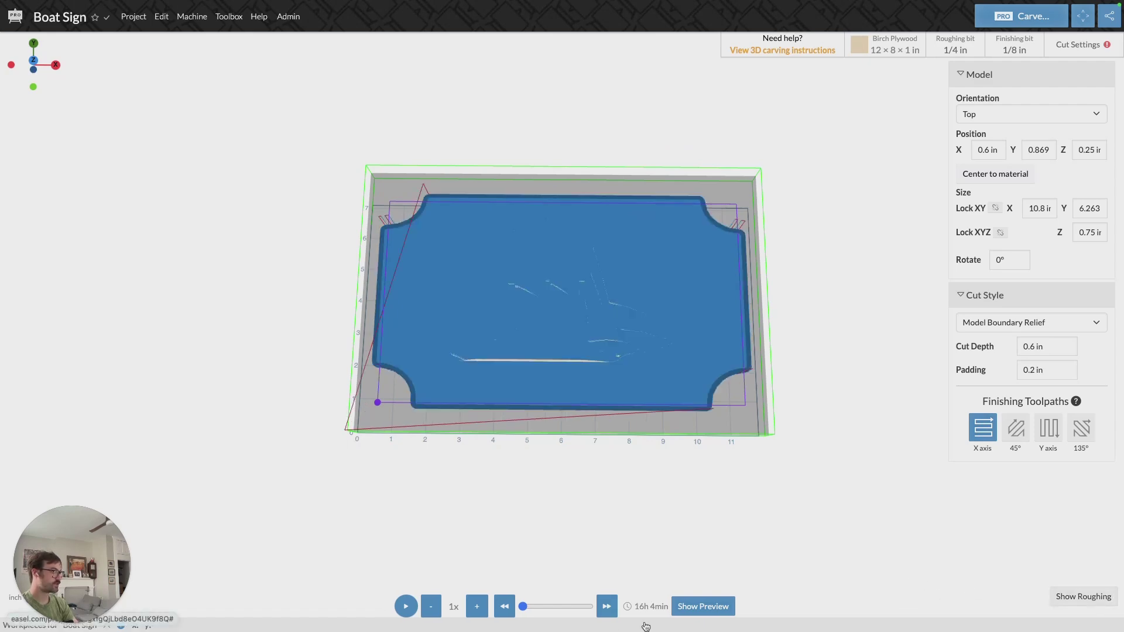
drag(523, 607, 560, 606)
Step: Switch the finishing toolpaths to 45° and regenerate, past the slow-generation warning
click(1021, 427)
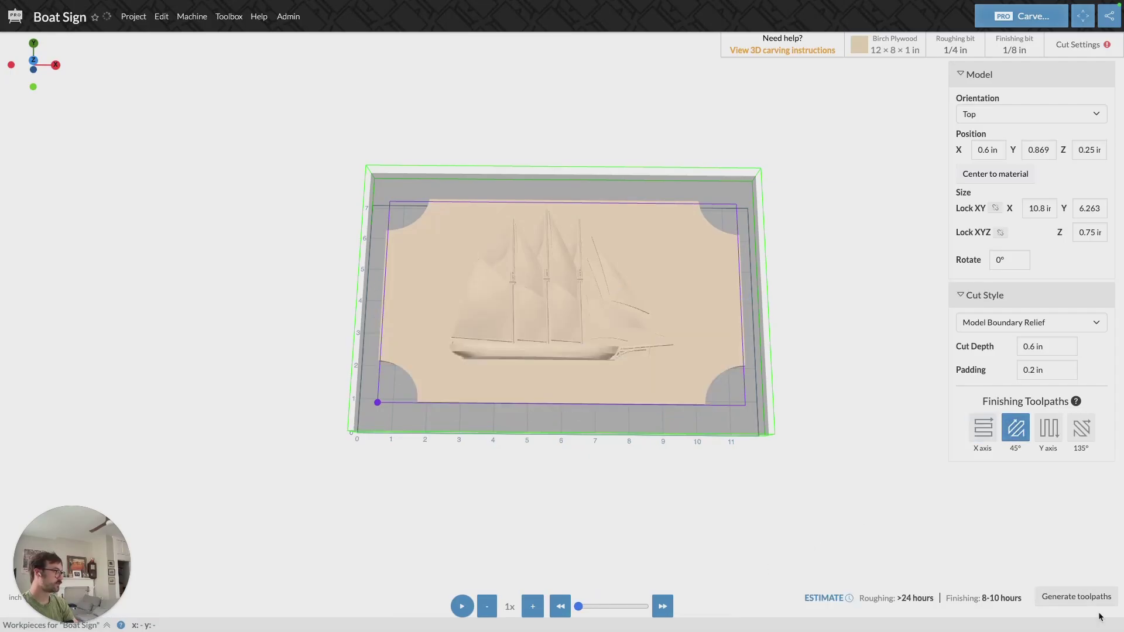
click(1082, 601)
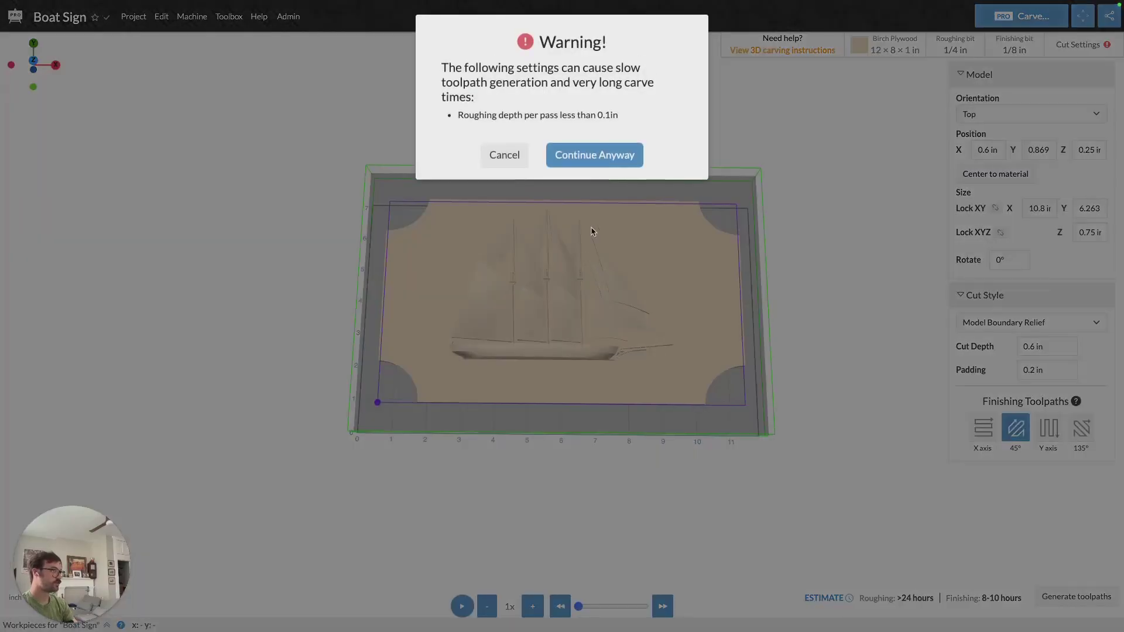
click(580, 154)
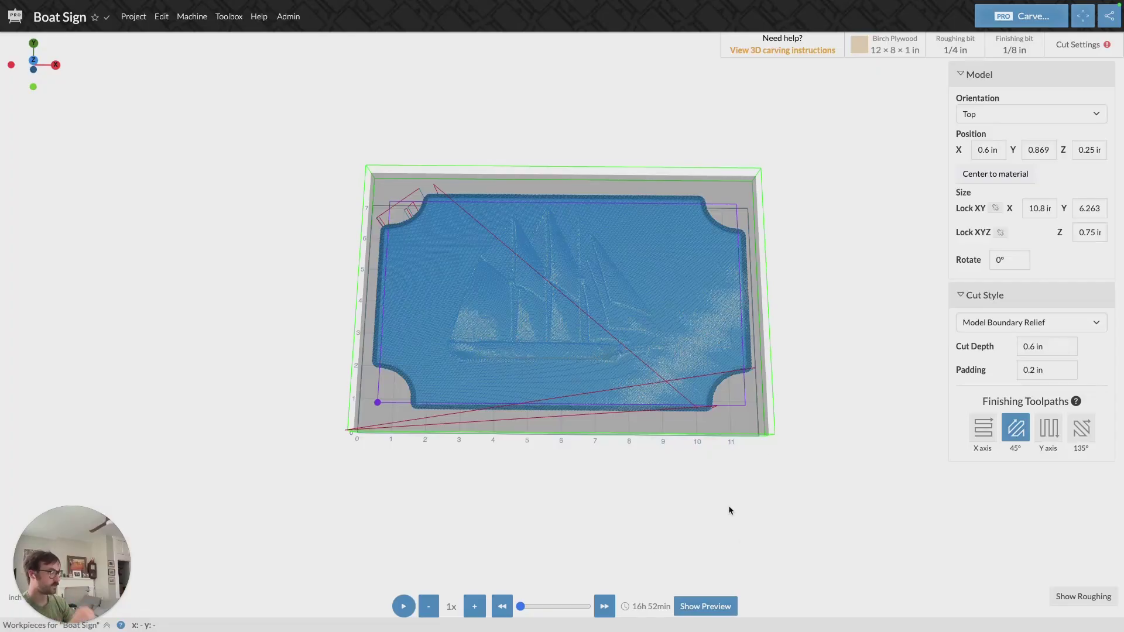
Step: Scrub the carve simulation to watch the diagonal 45° finishing passes
drag(521, 609, 537, 610)
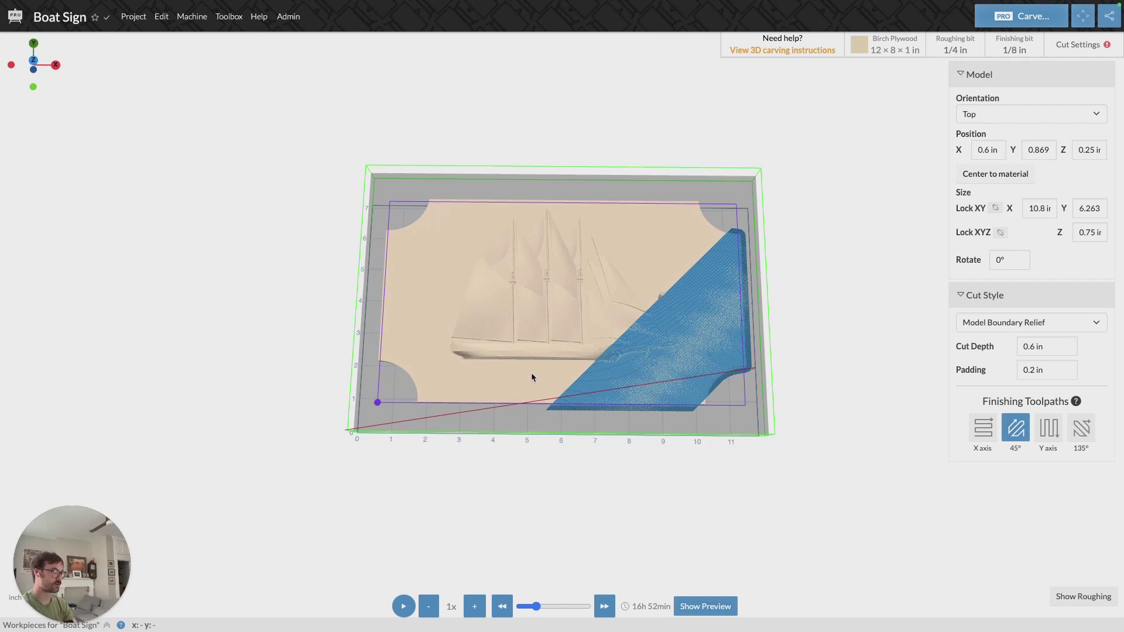
drag(830, 394, 820, 371)
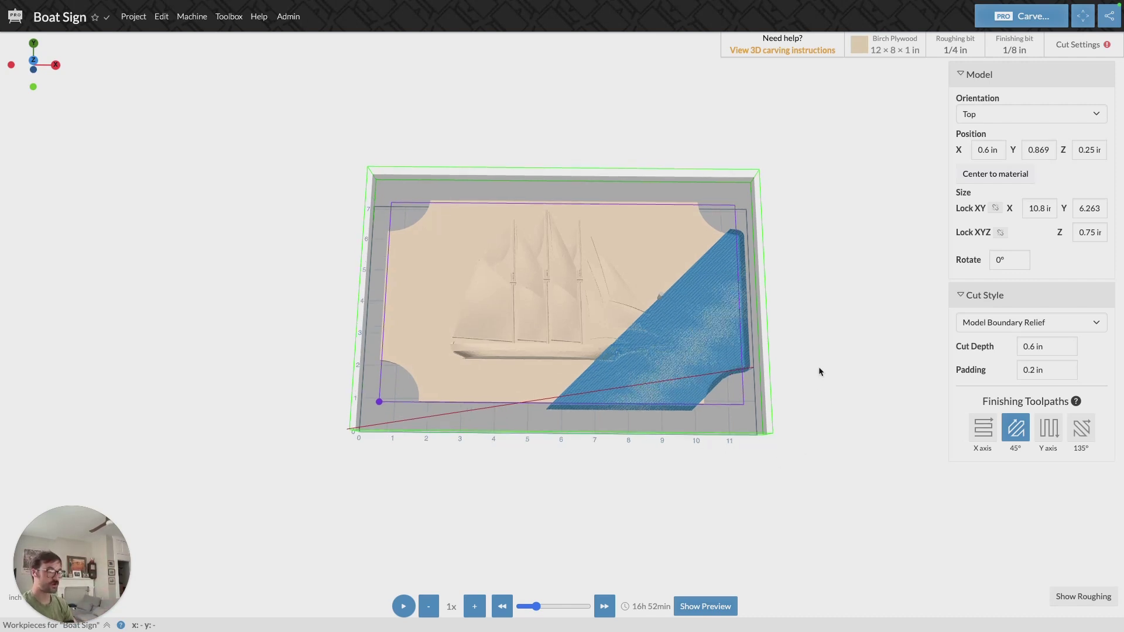